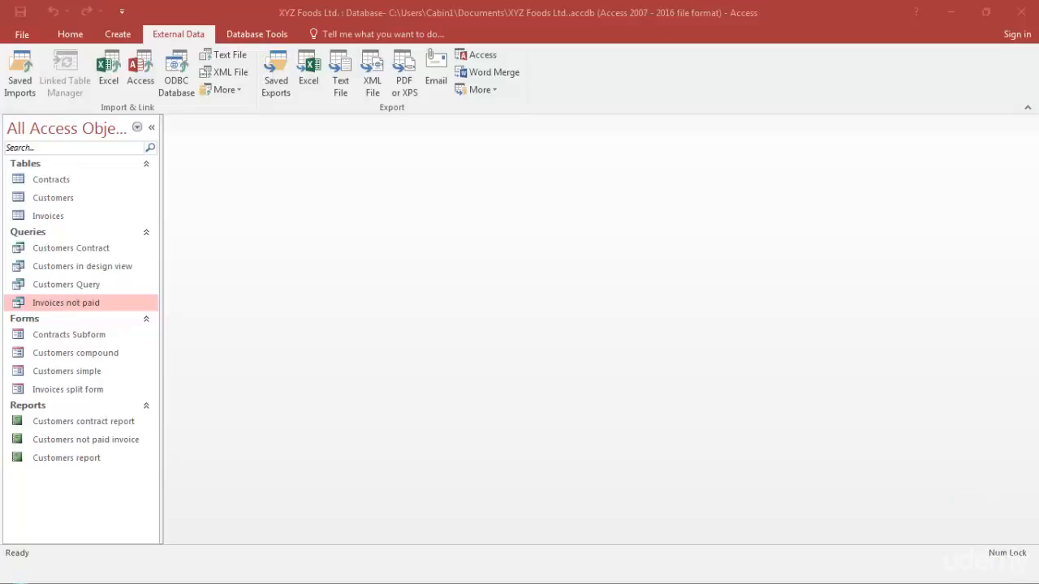
Step: Open the Invoices not paid query to view its records, and switch it to Design view
{"action": "double_click", "coordinate": [63, 305]}
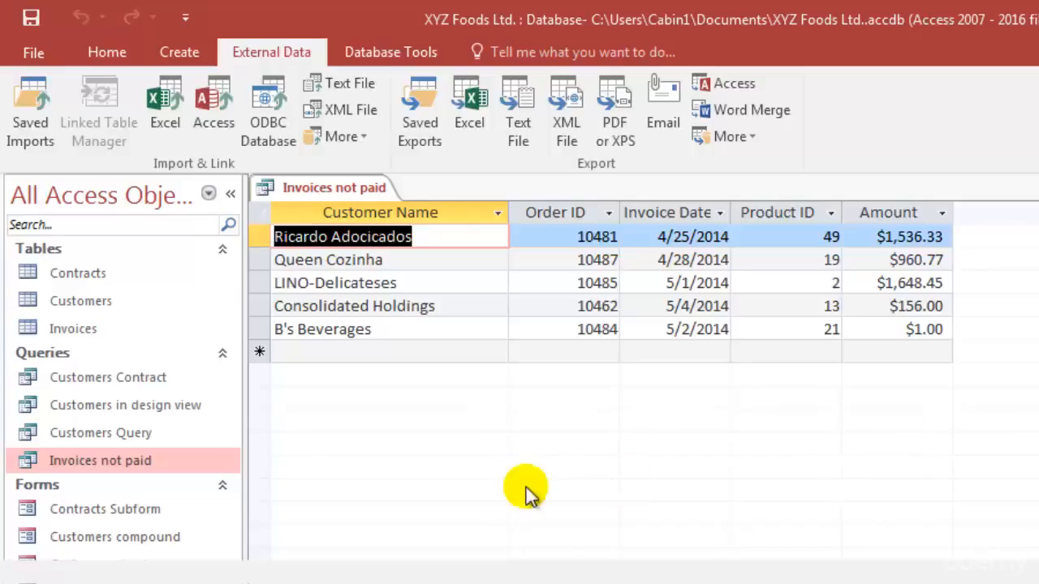
{"action": "left_click", "coordinate": [891, 354]}
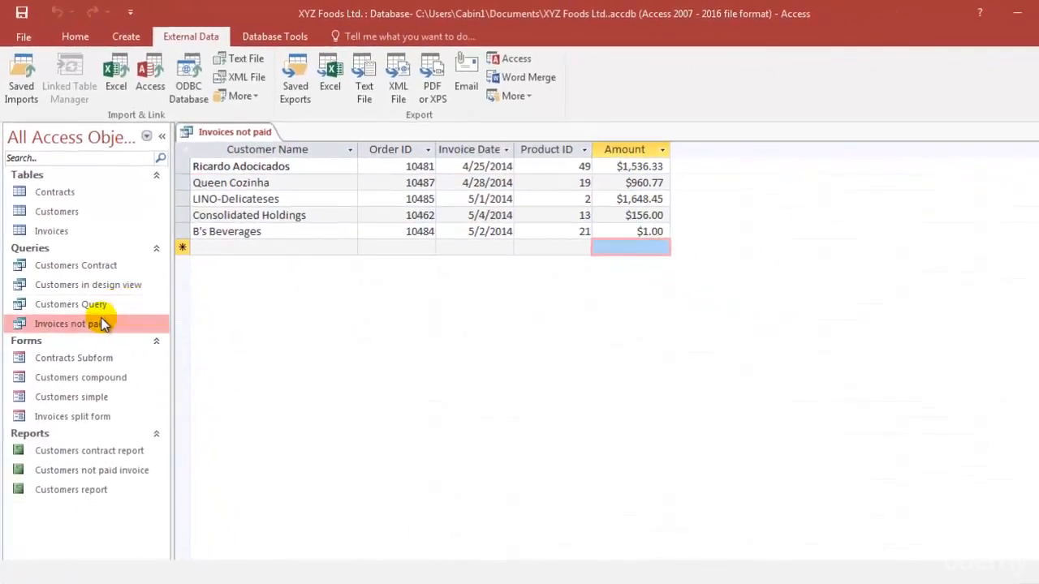
{"action": "right_click", "coordinate": [143, 443]}
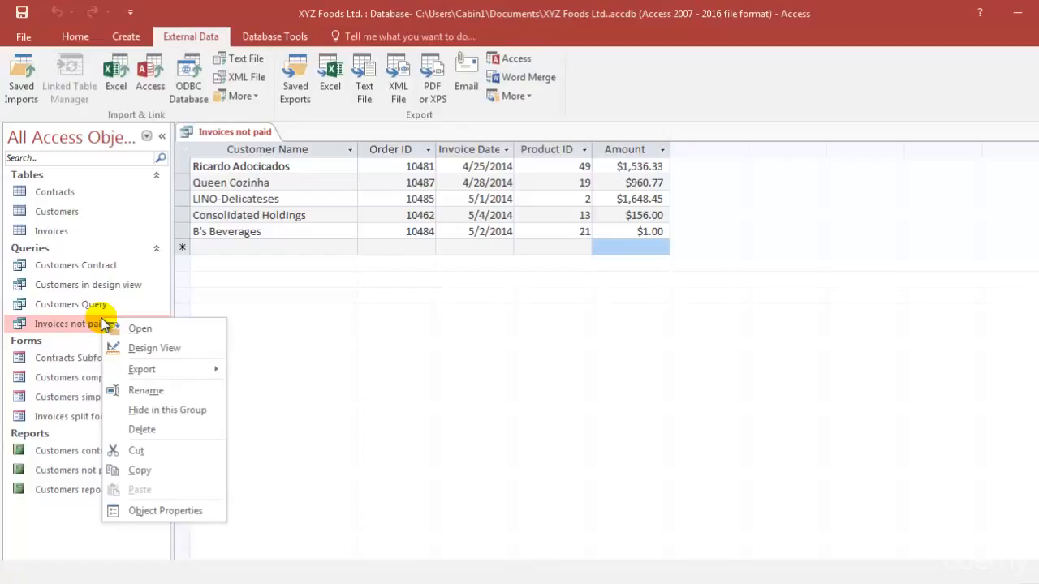
{"action": "left_click", "coordinate": [137, 348]}
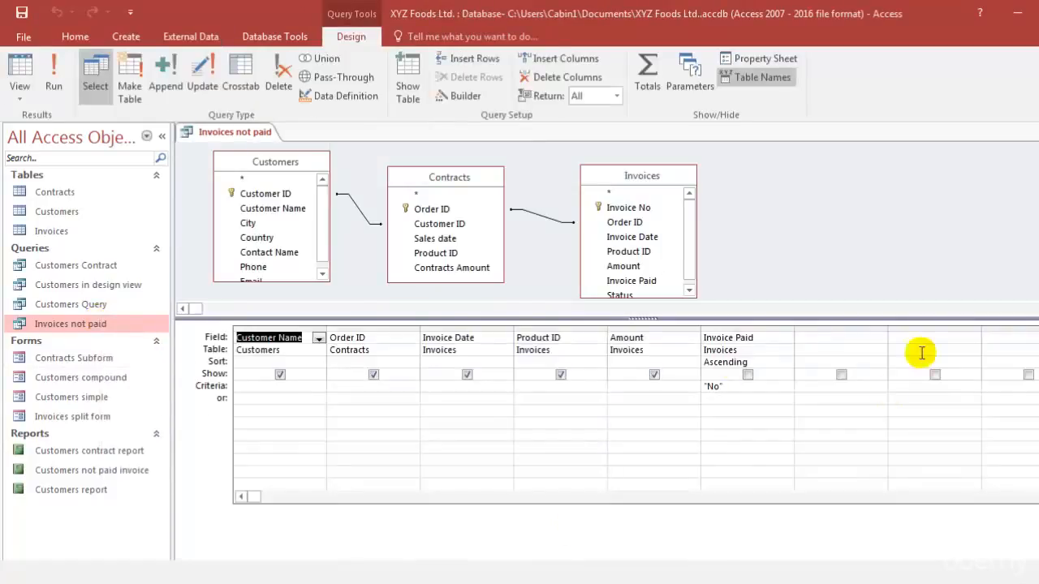
Step: Add the City and Country fields from the Customers table to the query, then close it and save the design changes
{"action": "left_click", "coordinate": [811, 334]}
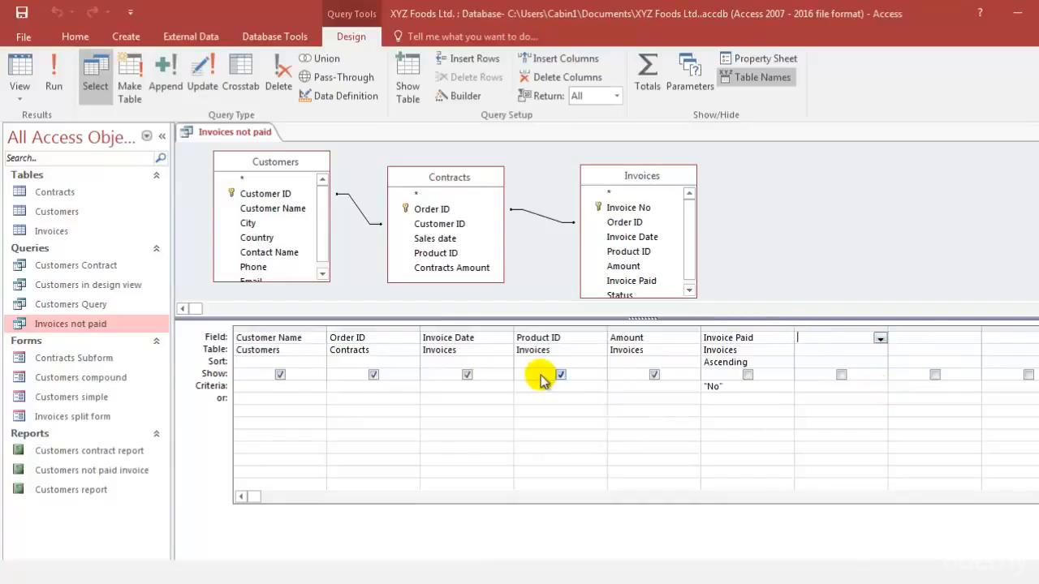
{"action": "double_click", "coordinate": [248, 212]}
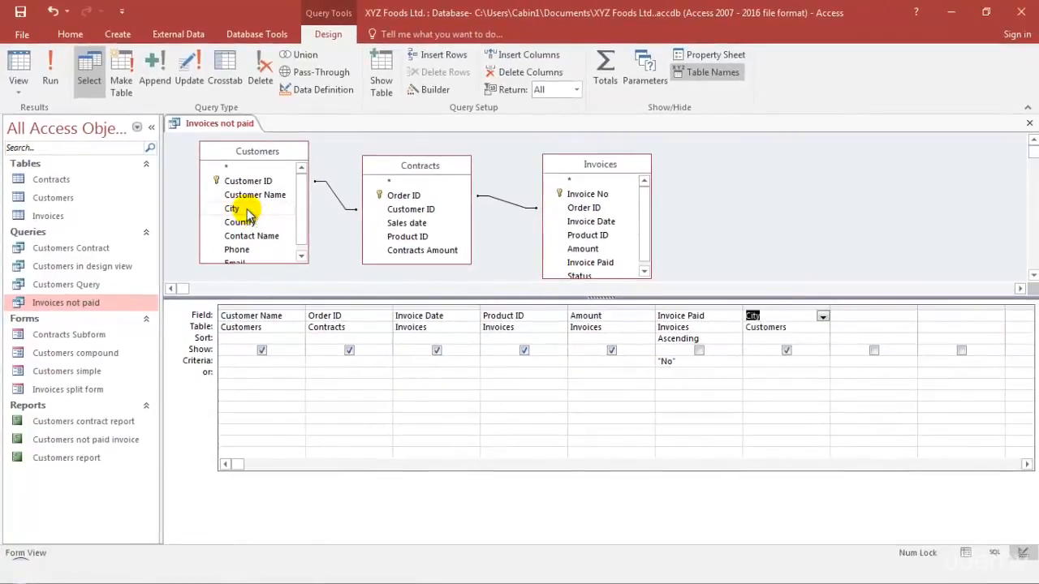
{"action": "double_click", "coordinate": [251, 222]}
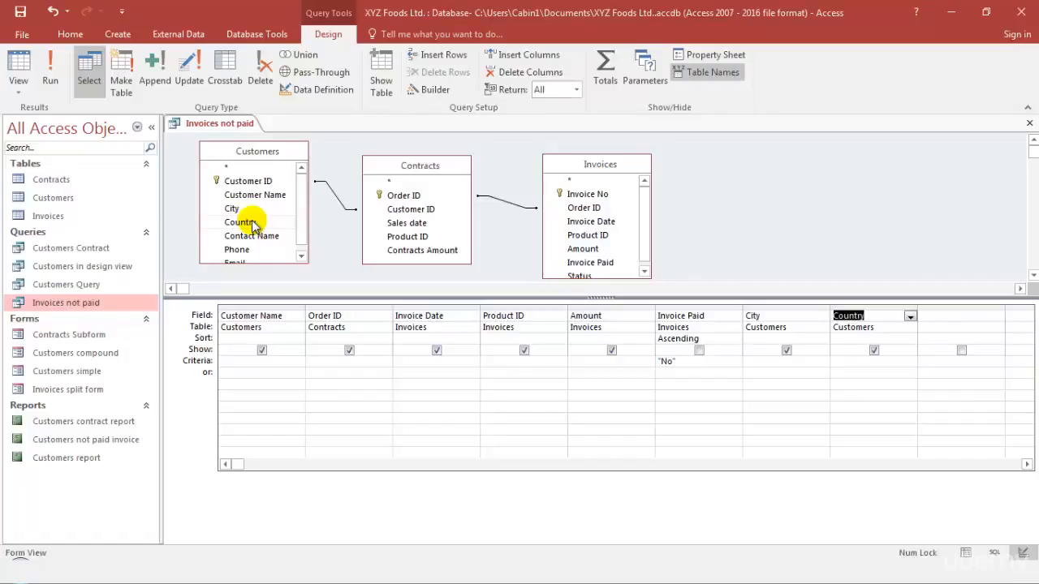
{"action": "left_click", "coordinate": [1028, 123]}
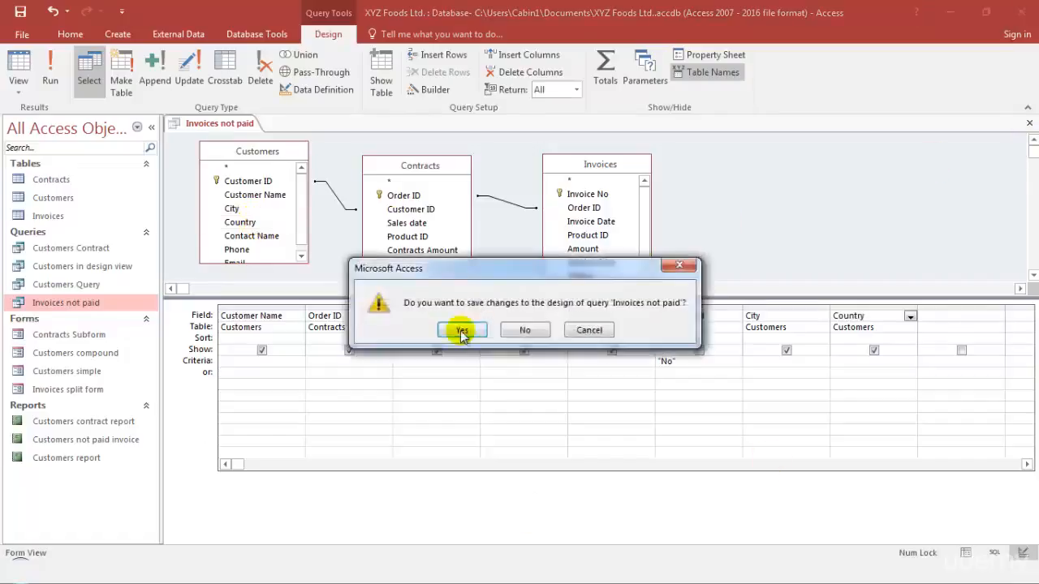
{"action": "left_click", "coordinate": [461, 331]}
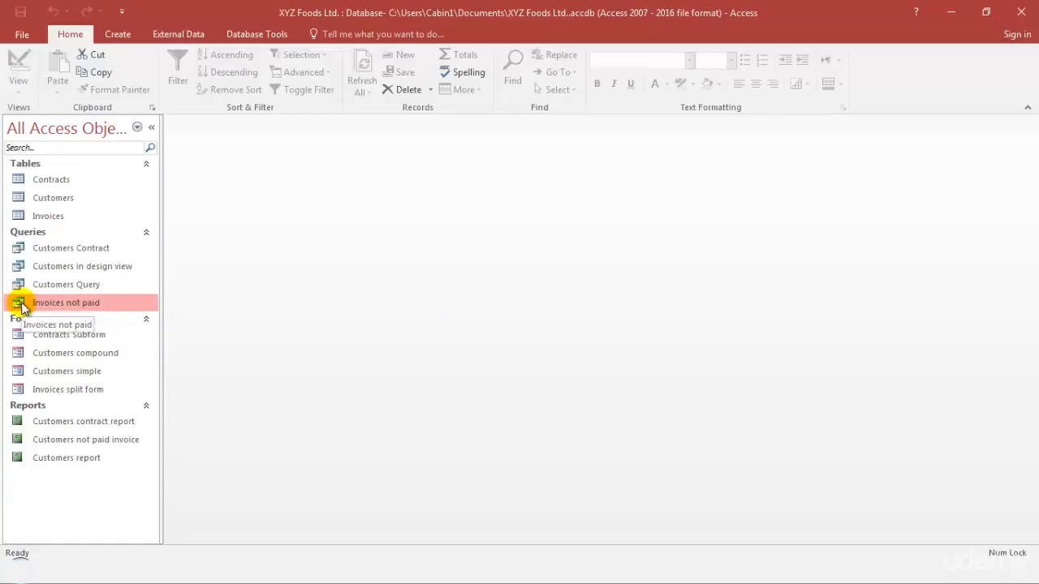
Step: Export the Invoices not paid query to a Word mail merge with a new linked document, and maximize the Word window
{"action": "left_click", "coordinate": [177, 36]}
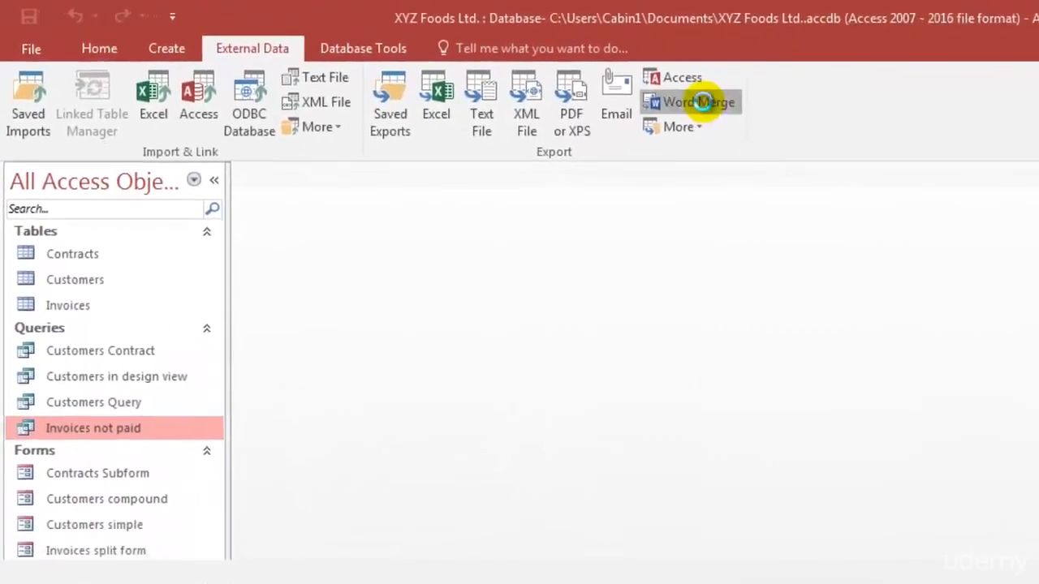
{"action": "left_click", "coordinate": [702, 101]}
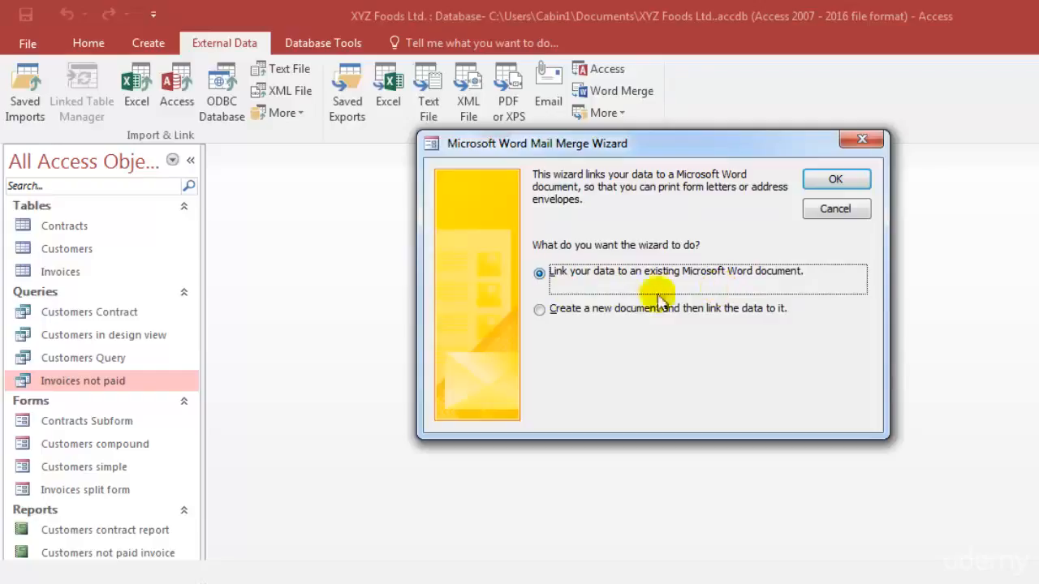
{"action": "left_click", "coordinate": [597, 309]}
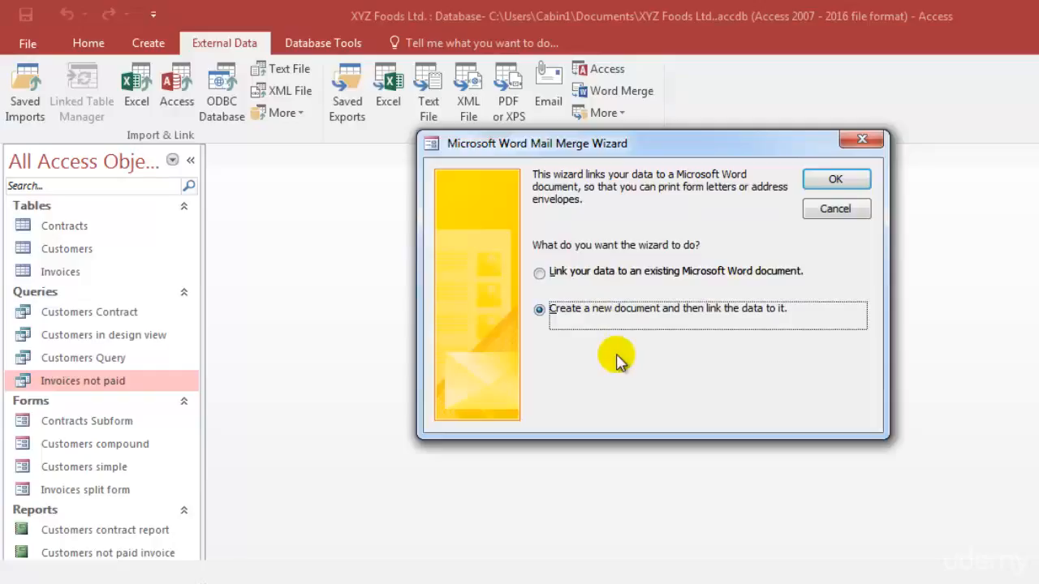
{"action": "left_click", "coordinate": [854, 186]}
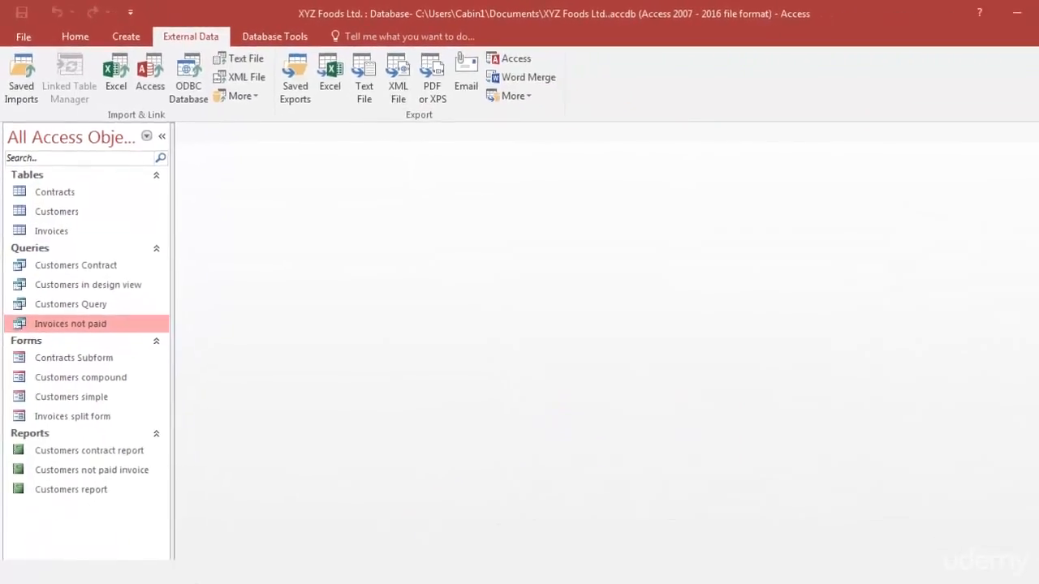
{"action": "left_click", "coordinate": [358, 582]}
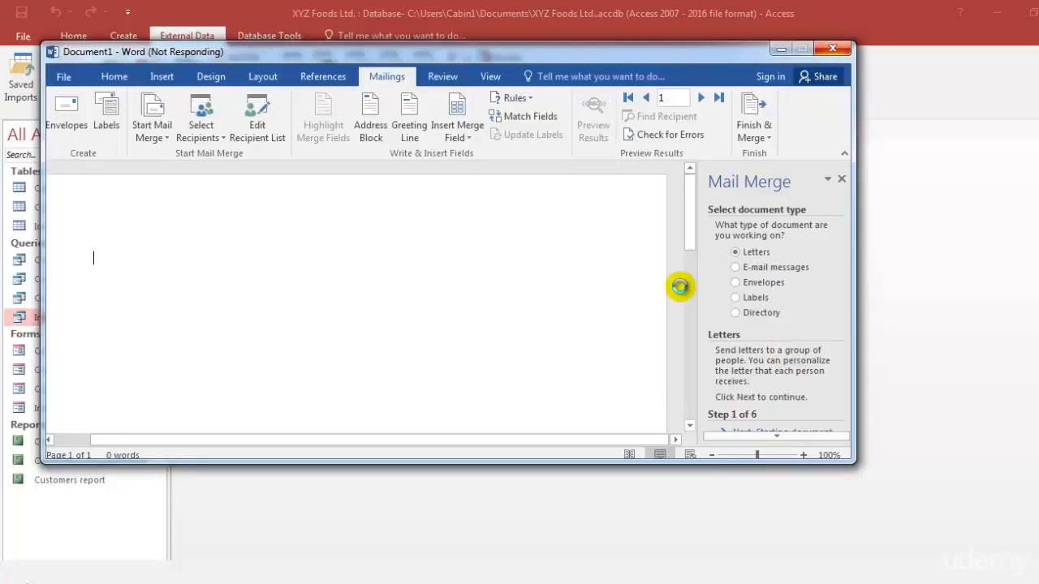
{"action": "left_click", "coordinate": [791, 54]}
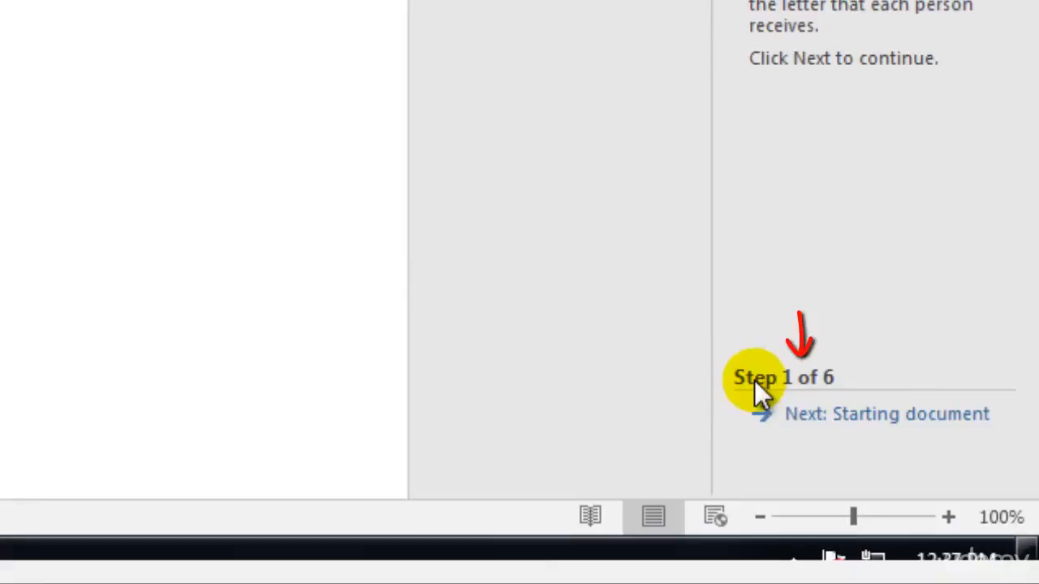
Step: Advance the mail merge to the letter-writing stage, keeping the Letters type and the existing Invoices not paid recipient list
{"action": "left_click", "coordinate": [886, 417]}
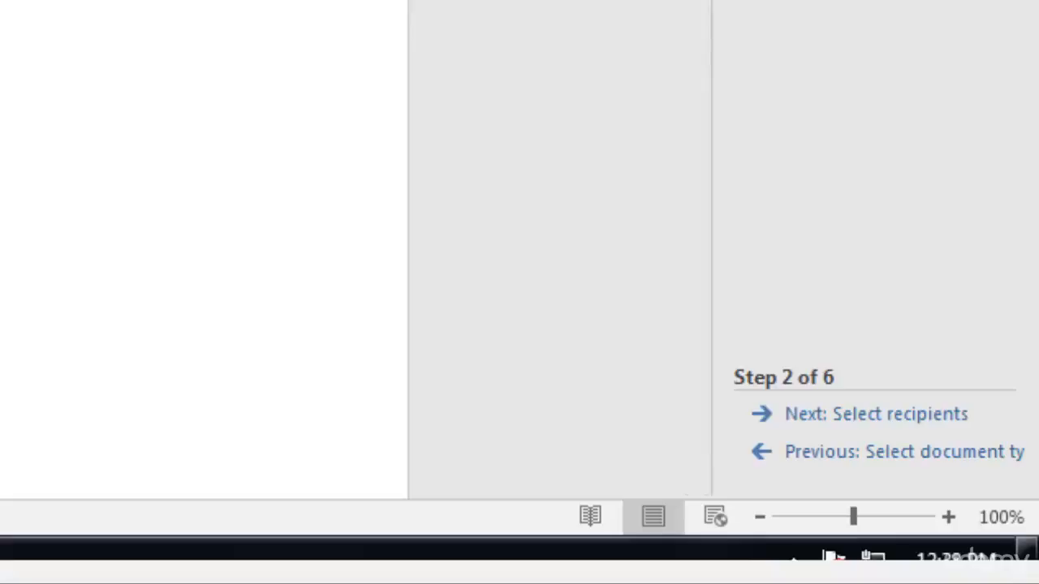
{"action": "left_click", "coordinate": [849, 416]}
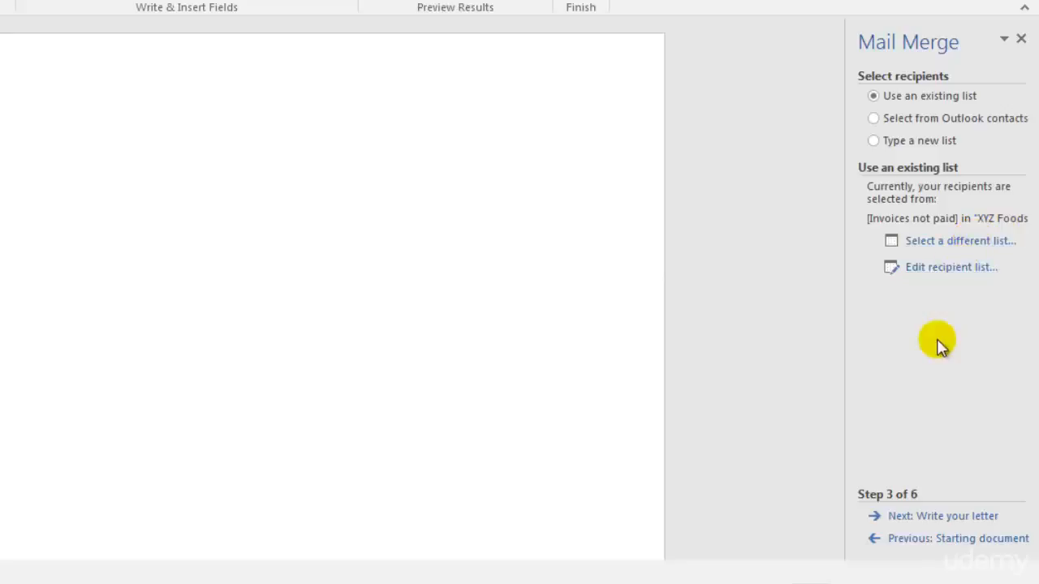
{"action": "left_click", "coordinate": [966, 523]}
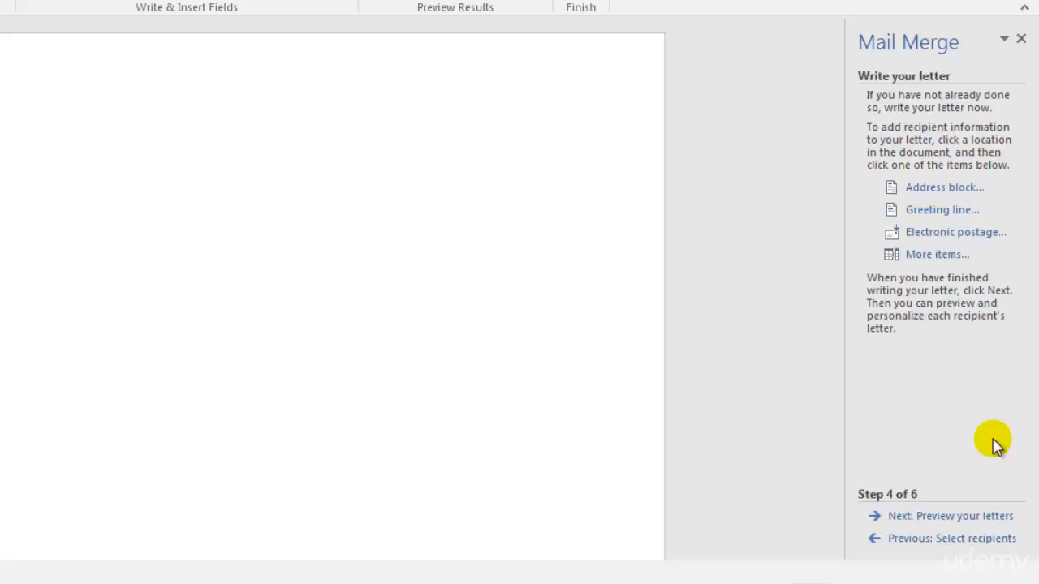
Step: Start the letter with the greeting "Dear" followed by the Customer_Name merge field
{"action": "type", "text": "D"}
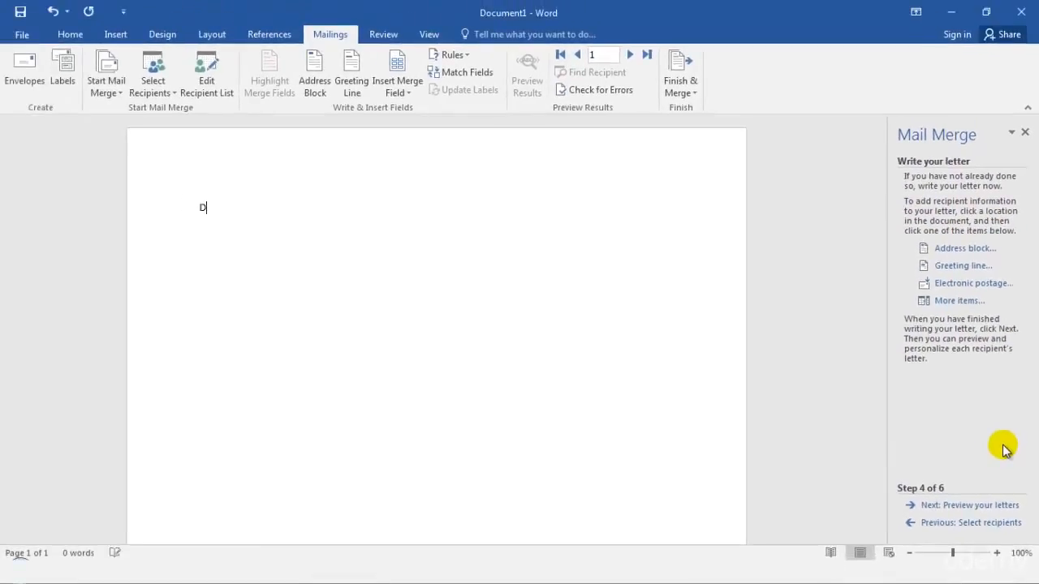
{"action": "type", "text": "ear"}
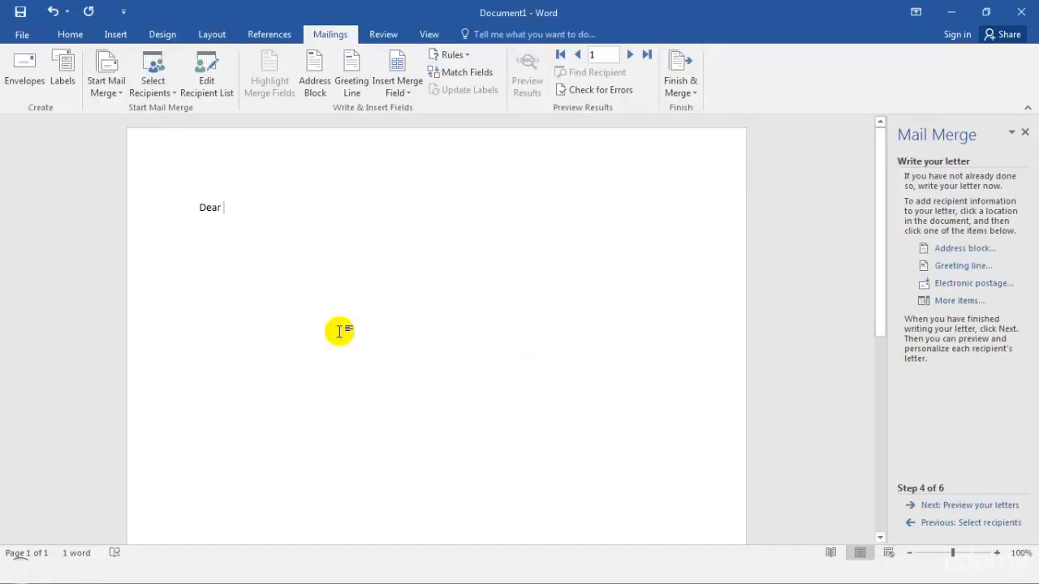
{"action": "left_click", "coordinate": [265, 34]}
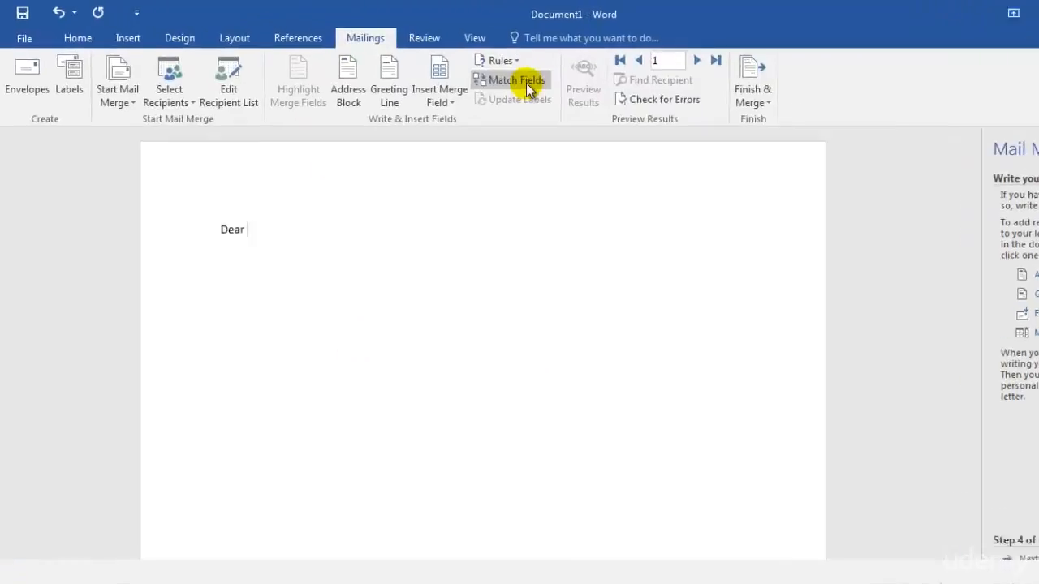
{"action": "left_click", "coordinate": [436, 94]}
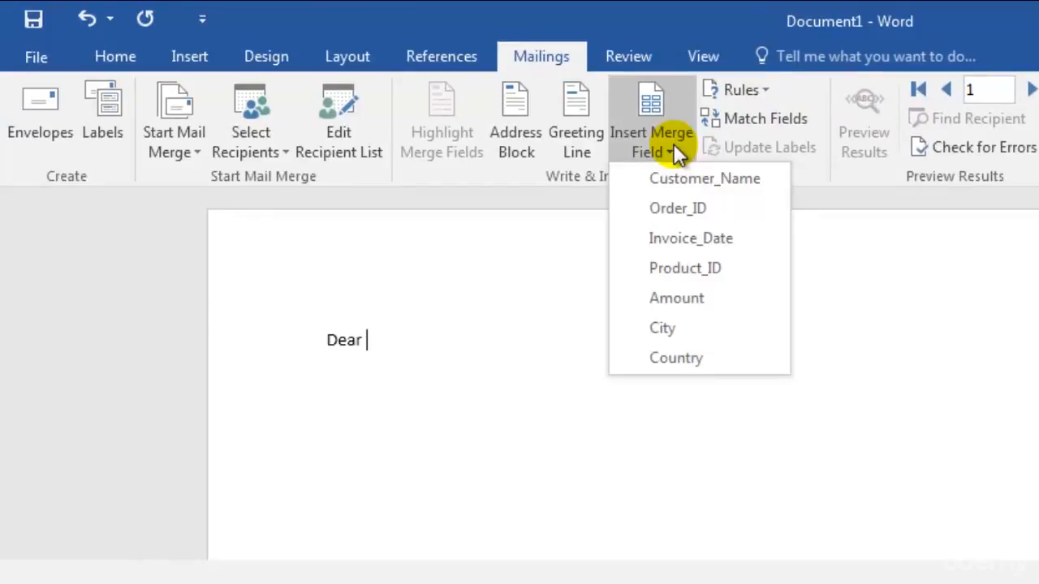
{"action": "left_click", "coordinate": [698, 184]}
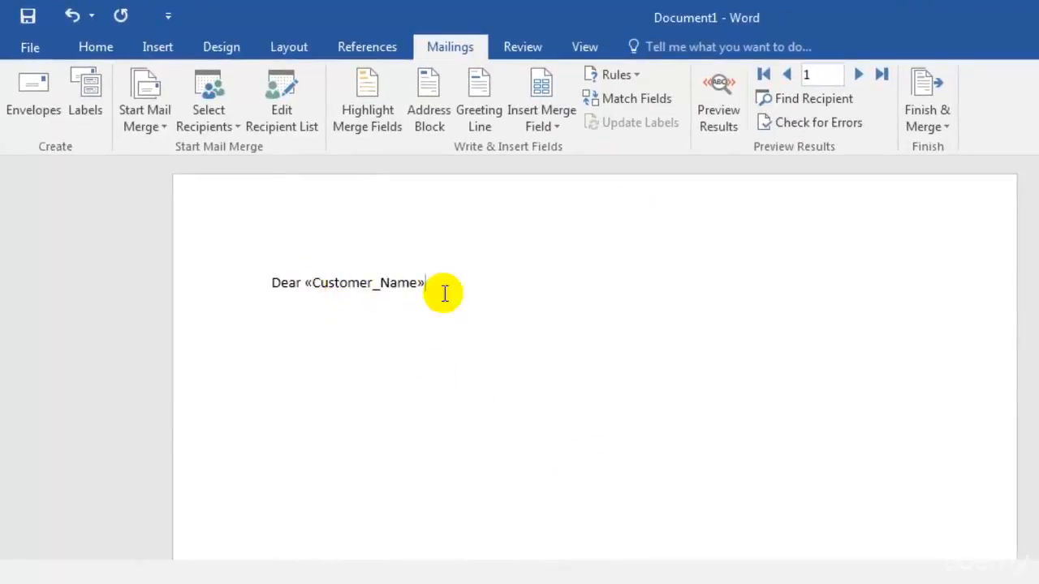
Step: Add a second line reading "Your balance on your invoice is" followed by the Amount merge field and a period
{"action": "key", "text": "Return"}
{"action": "type", "text": "your balance"}
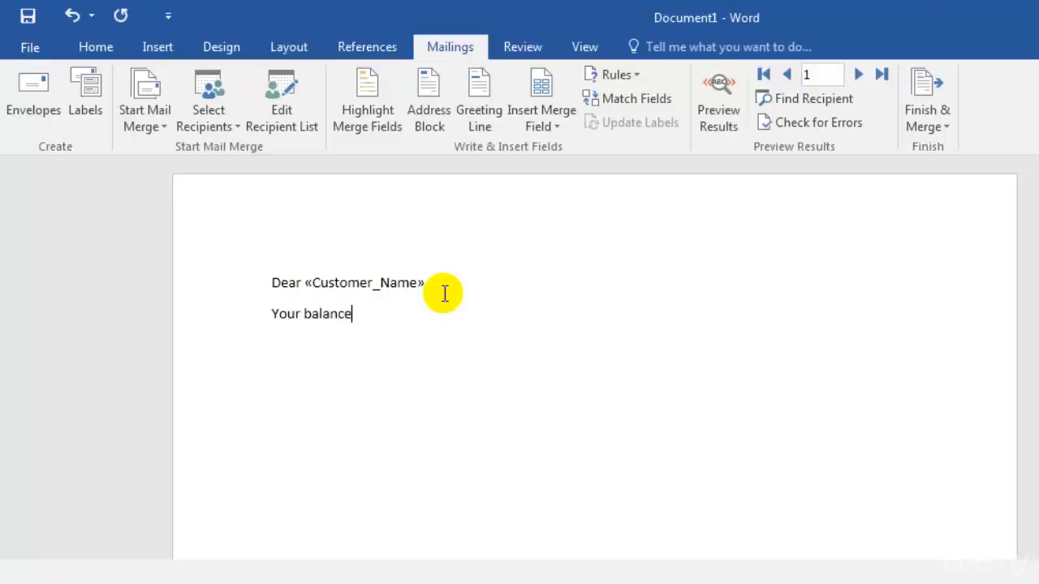
{"action": "type", "text": " on your inv"}
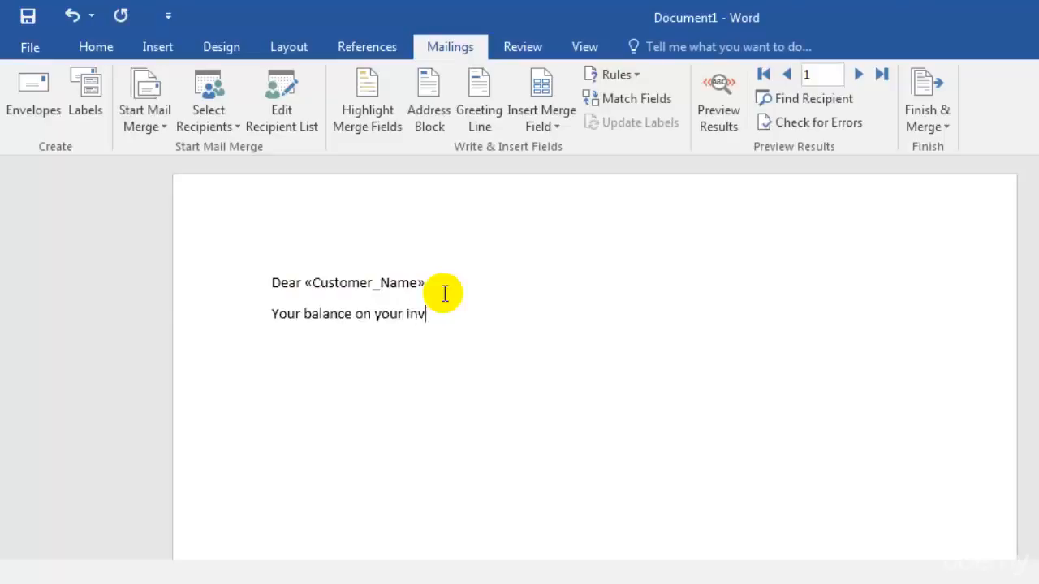
{"action": "type", "text": "oice is"}
{"action": "left_click", "coordinate": [546, 122]}
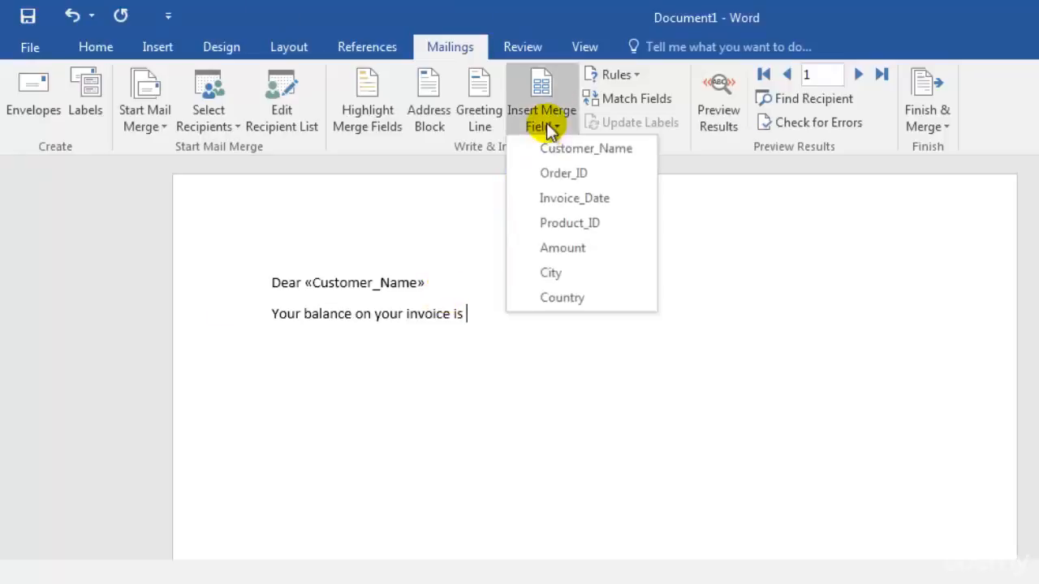
{"action": "left_click", "coordinate": [601, 251]}
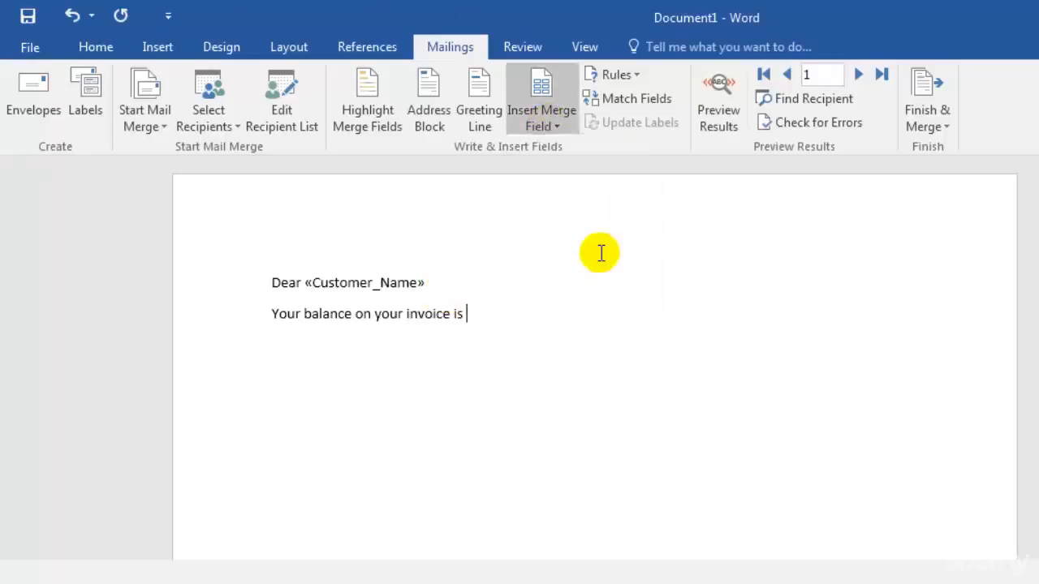
{"action": "type", "text": "."}
Step: Add a third line reading "Your late fees is" followed by the Amount merge field
{"action": "key", "text": "Return"}
{"action": "type", "text": "Your "}
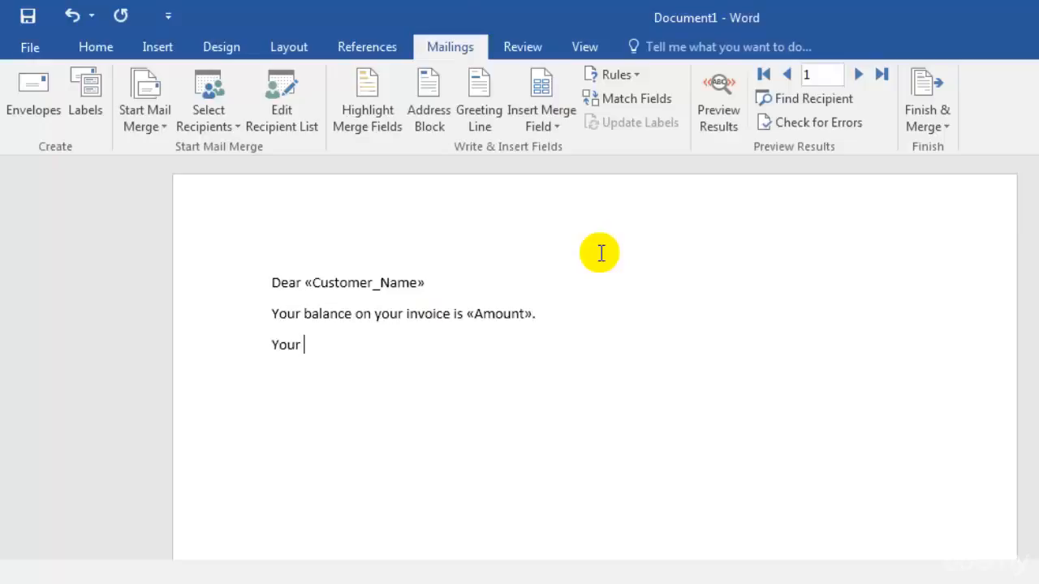
{"action": "type", "text": "late fees is"}
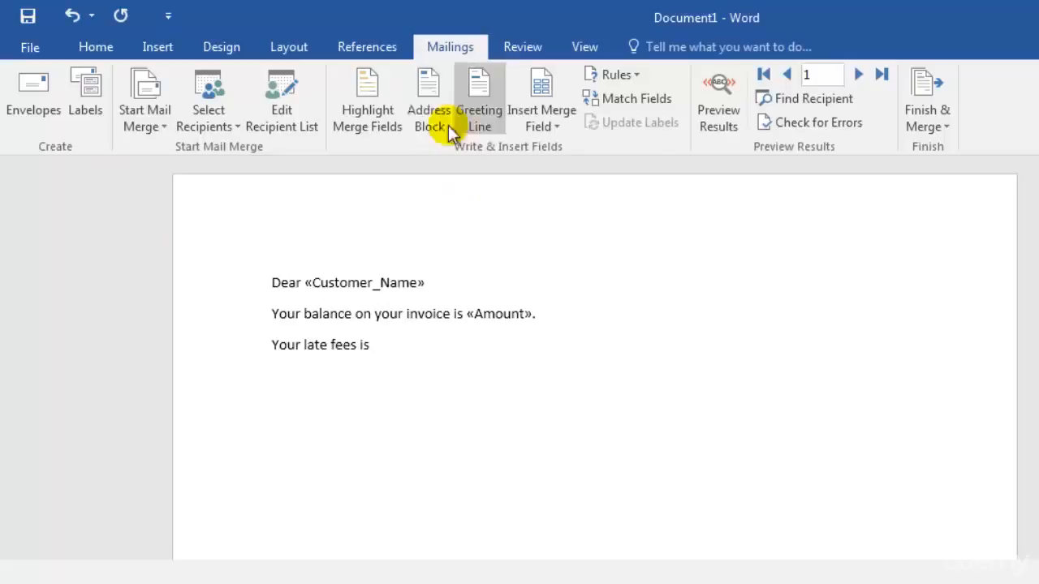
{"action": "left_click", "coordinate": [542, 118]}
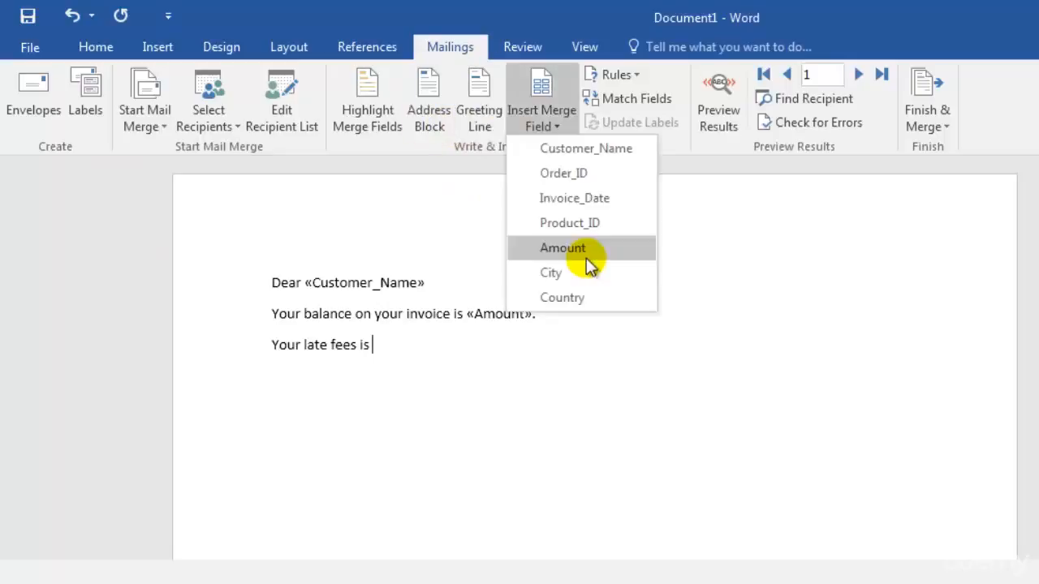
{"action": "left_click", "coordinate": [562, 247]}
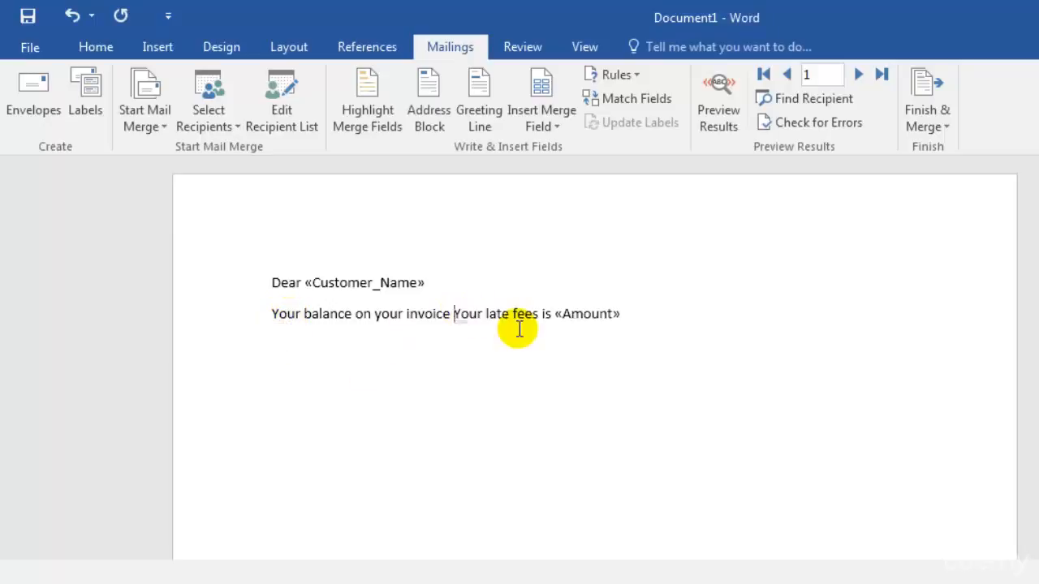
Step: Combine the balance and late fee lines into one sentence reading "Your balance on your invoice accounts for late fees is «Amount»"
{"action": "type", "text": "accounts"}
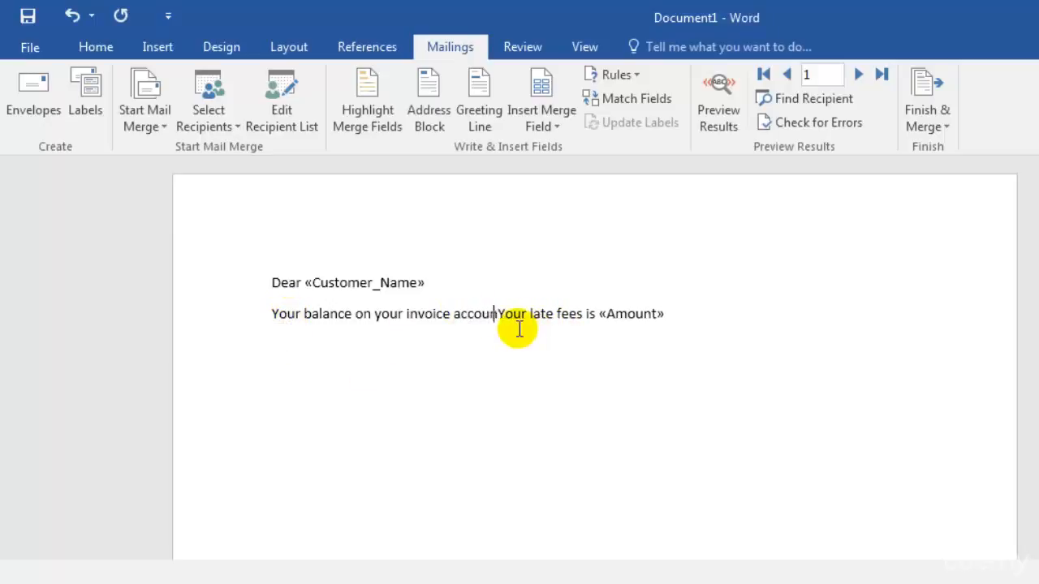
{"action": "type", "text": " for"}
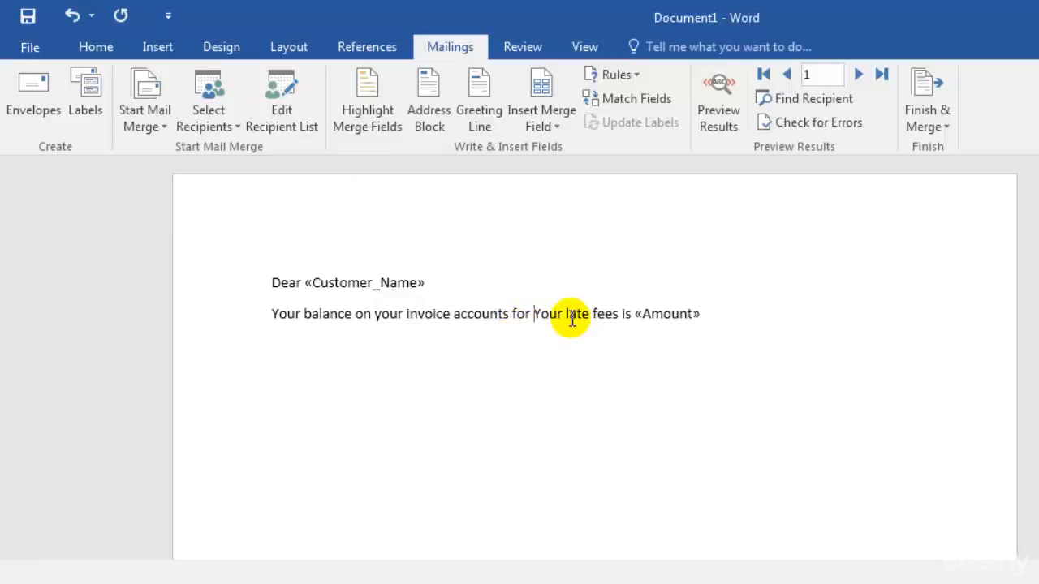
{"action": "left_click_drag", "start_coordinate": [568, 315], "coordinate": [540, 315]}
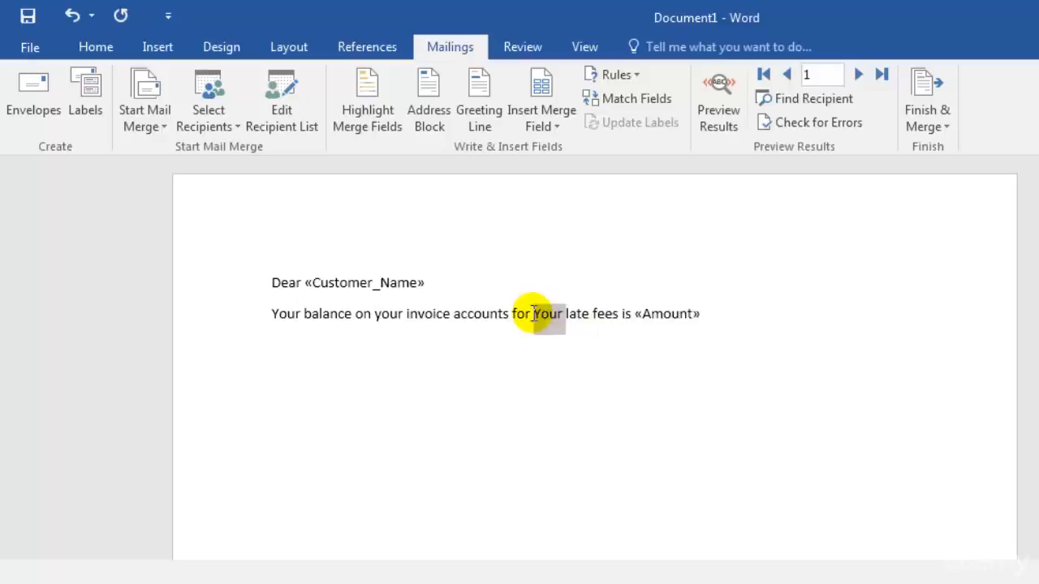
{"action": "key", "text": "Delete"}
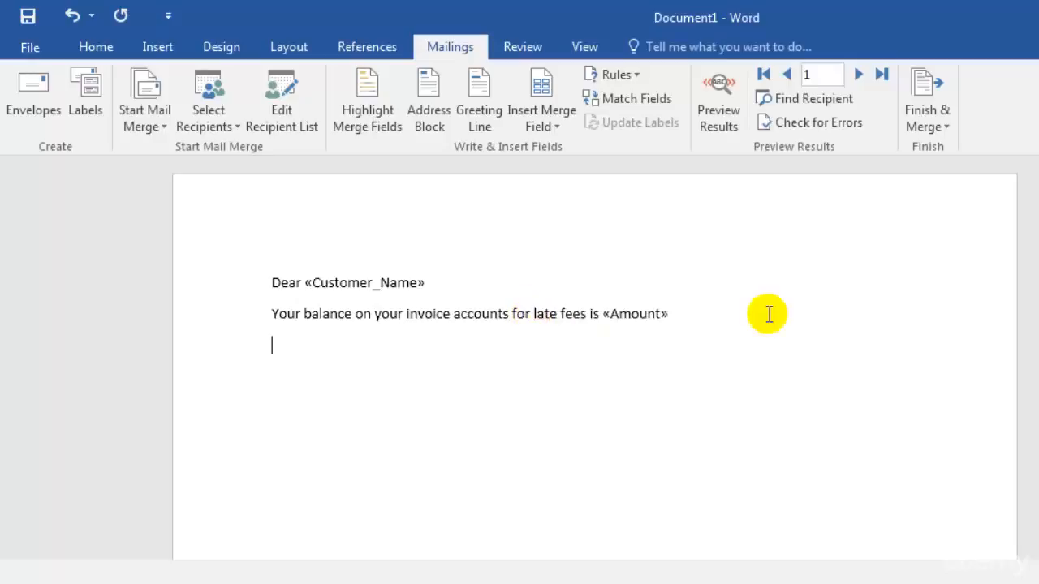
Step: Add a third line reading "This late fees is for invoice no." followed by the Order_ID merge field
{"action": "type", "text": "This late fee"}
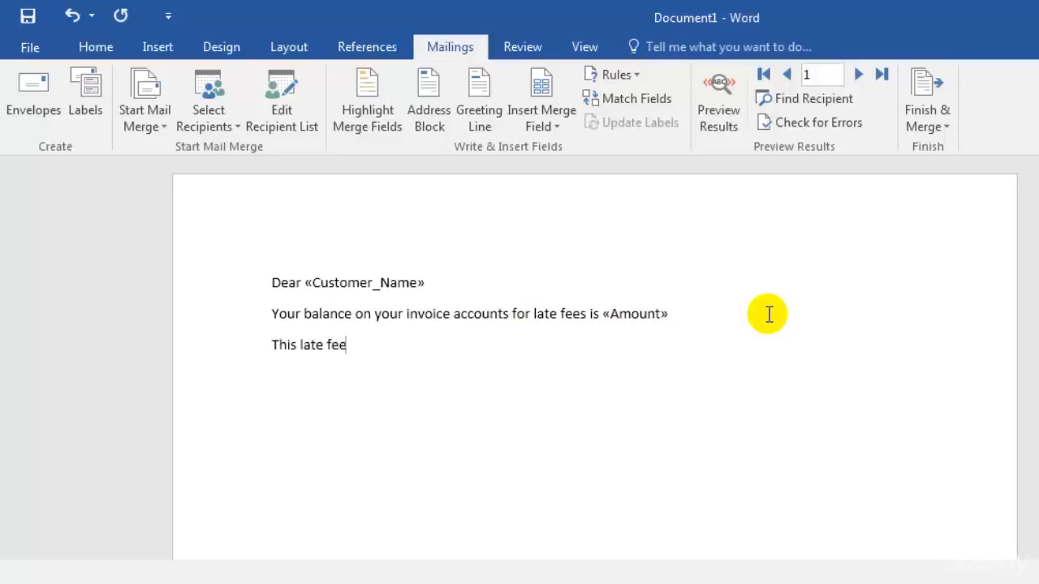
{"action": "type", "text": "s is for invoice no"}
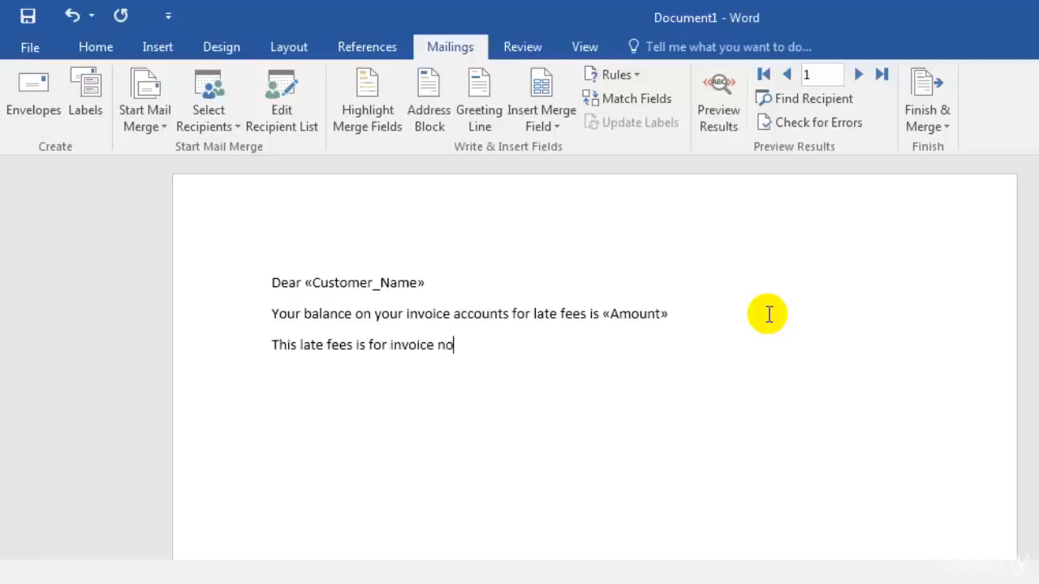
{"action": "type", "text": ","}
{"action": "key", "text": "Return"}
{"action": "type", "text": "."}
{"action": "key", "text": "Return"}
{"action": "key", "text": "BackSpace"}
{"action": "key", "text": "BackSpace"}
{"action": "key", "text": "BackSpace"}
{"action": "key", "text": "BackSpace"}
{"action": "type", "text": "."}
{"action": "left_click", "coordinate": [542, 122]}
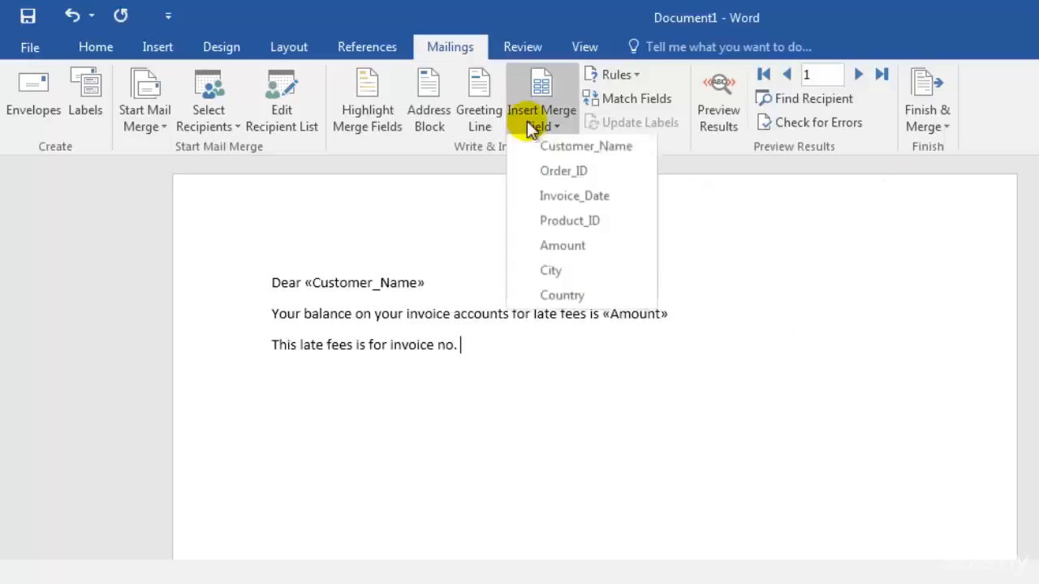
{"action": "left_click", "coordinate": [632, 184]}
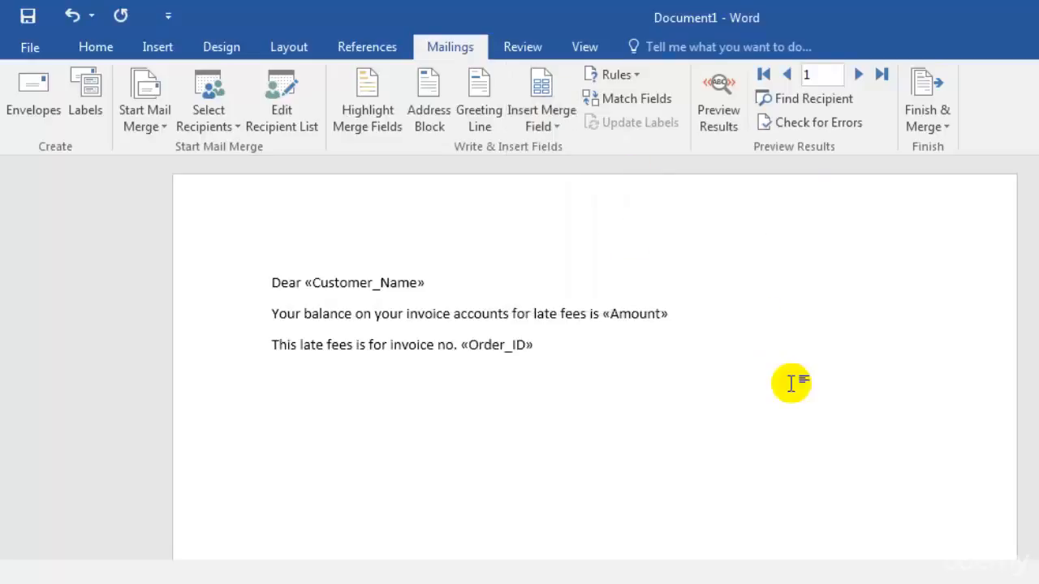
Step: Add a fourth line reading "Please pay this amount asap or the late fee will be doubled."
{"action": "key", "text": "Return"}
{"action": "type", "text": "Please pay this amou"}
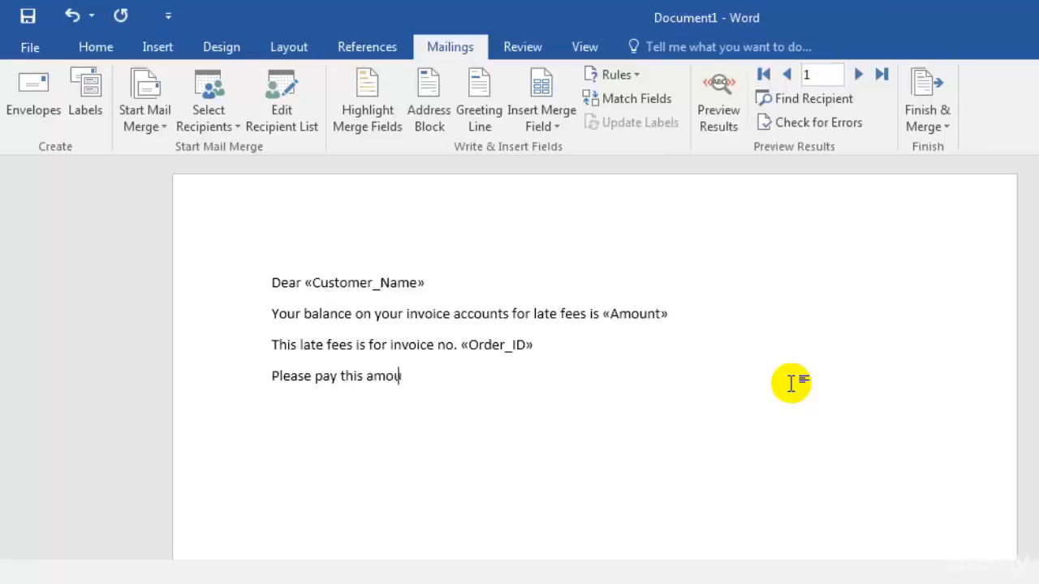
{"action": "type", "text": "nt asap or the la"}
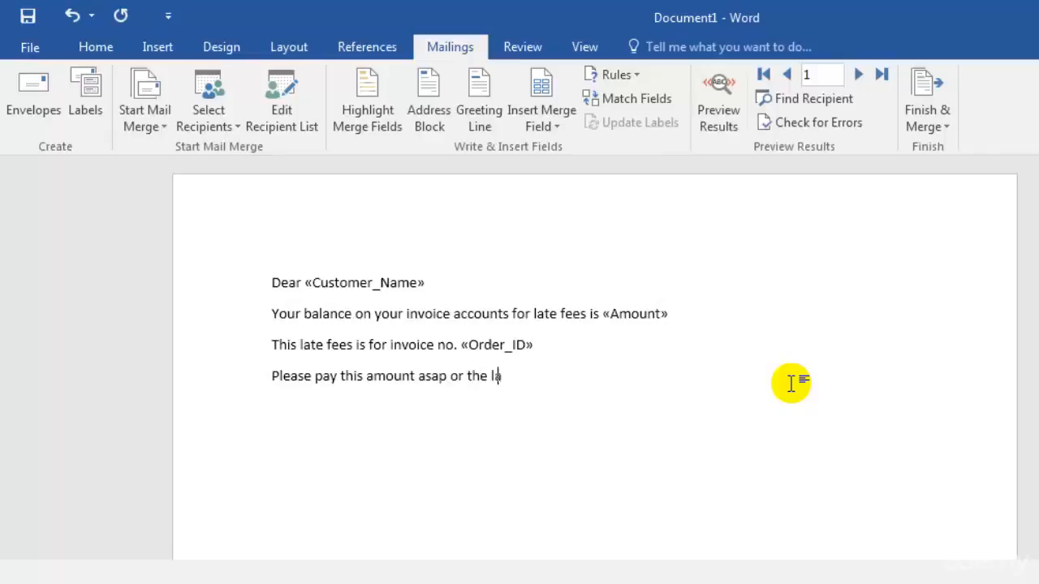
{"action": "type", "text": "te fee will be doubls"}
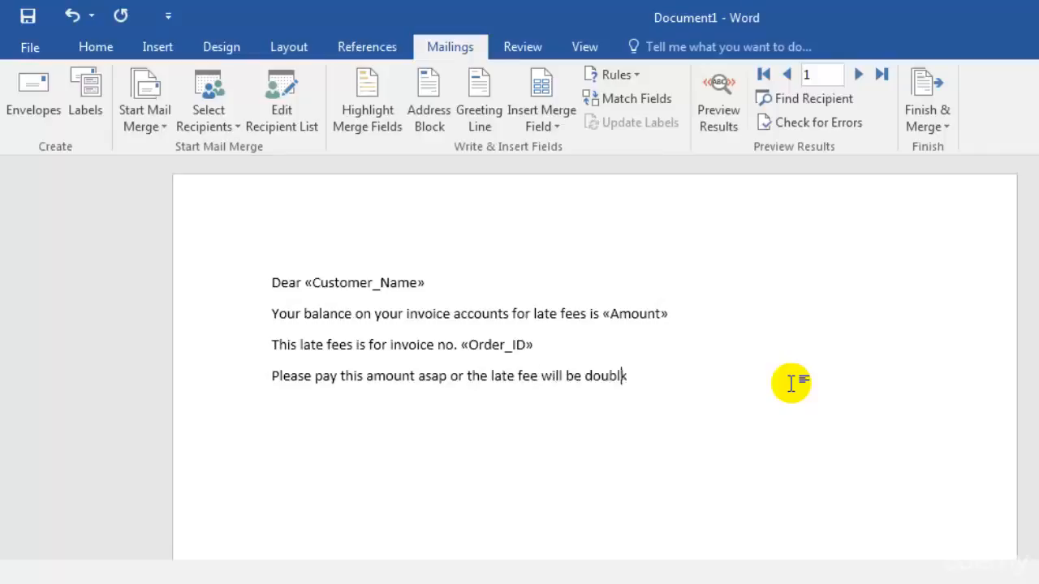
{"action": "key", "text": "BackSpace"}
{"action": "type", "text": "r"}
{"action": "key", "text": "BackSpace"}
{"action": "type", "text": "ed."}
Step: Close the letter after a blank line with "Sincerely," and "XYZ Foods Ltd." on the line below
{"action": "key", "text": "Return"}
{"action": "key", "text": "Return"}
{"action": "type", "text": "Sincerely"}
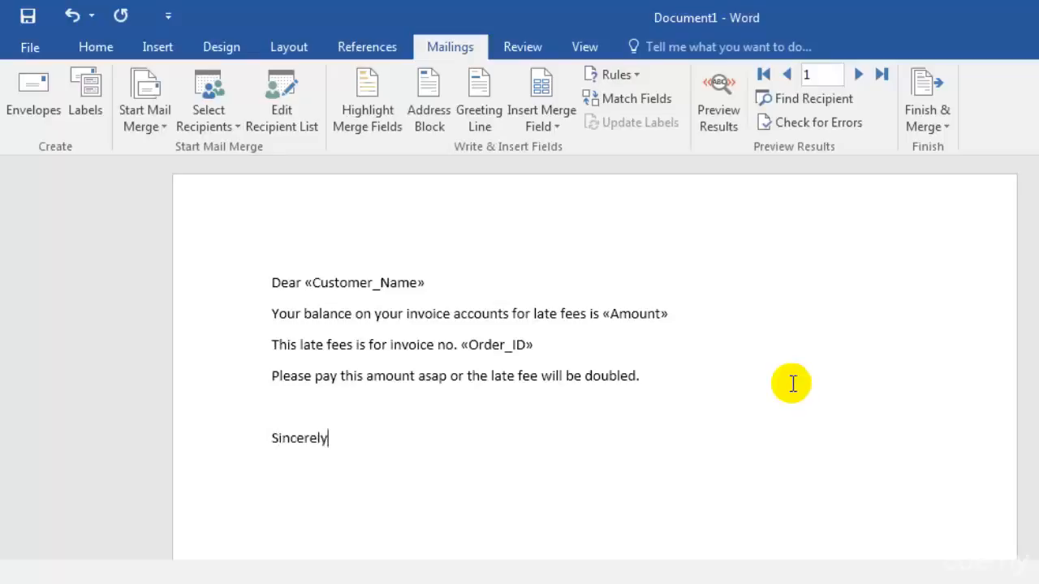
{"action": "type", "text": ","}
{"action": "type", "text": "XYZ "}
{"action": "type", "text": "Foods "}
{"action": "type", "text": "Lt"}
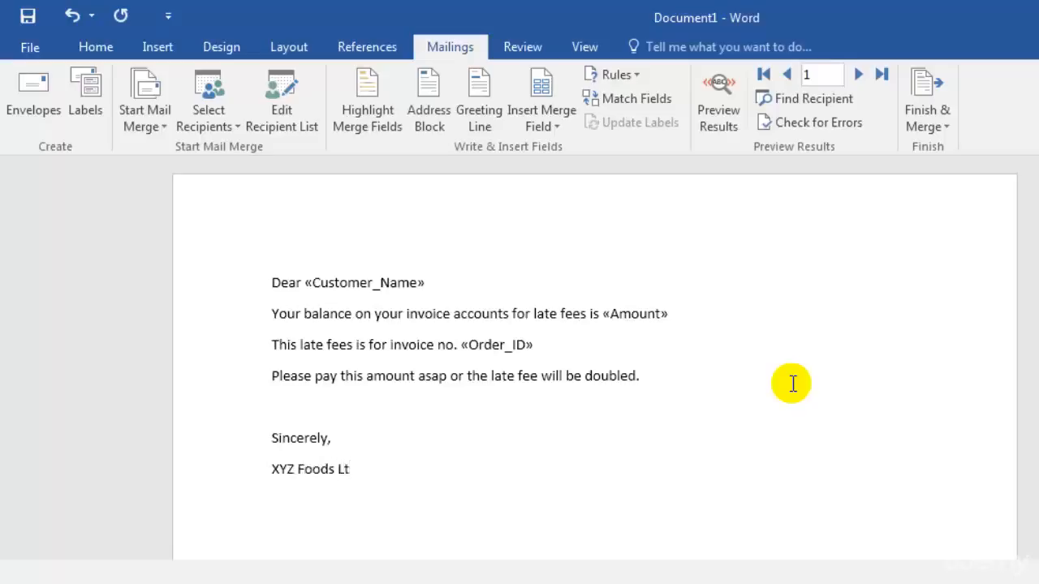
{"action": "type", "text": "d."}
Step: Increase the font size of the entire letter to 12
{"action": "left_click", "coordinate": [88, 46]}
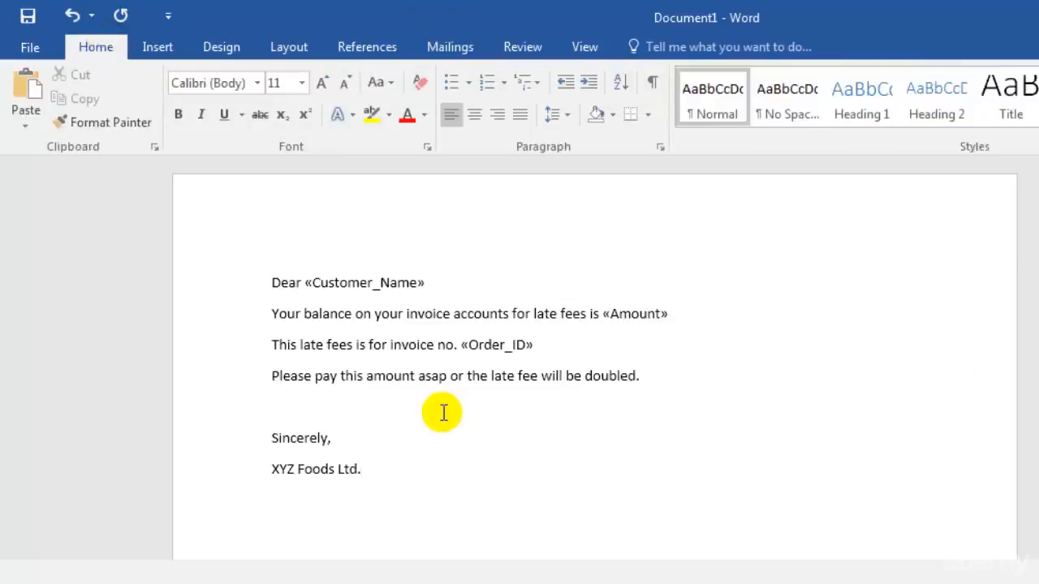
{"action": "left_click", "coordinate": [323, 83]}
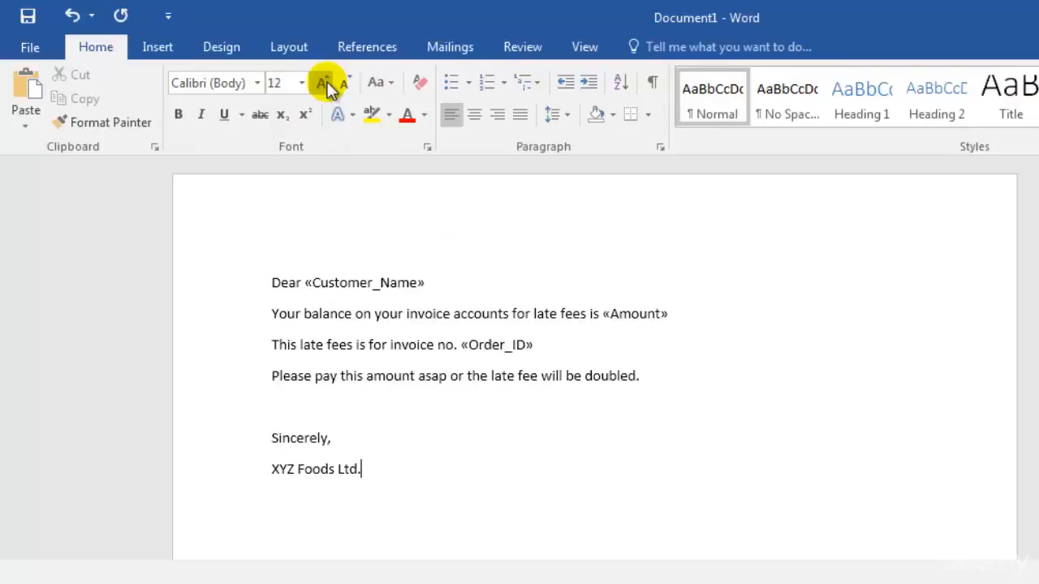
{"action": "left_click_drag", "start_coordinate": [241, 283], "coordinate": [454, 527]}
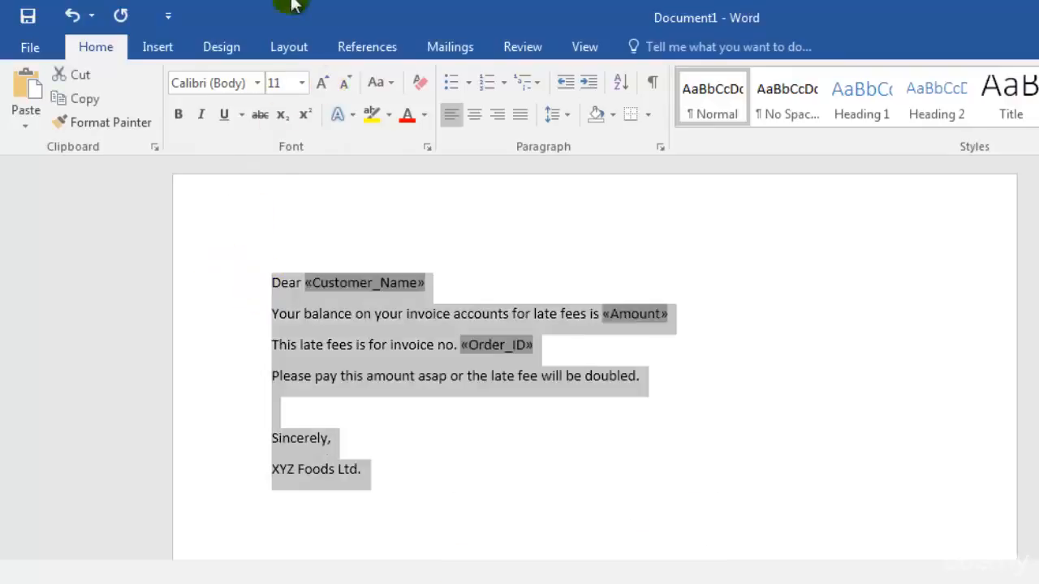
{"action": "left_click", "coordinate": [322, 83]}
{"action": "left_click", "coordinate": [389, 464]}
{"action": "key", "text": "Up"}
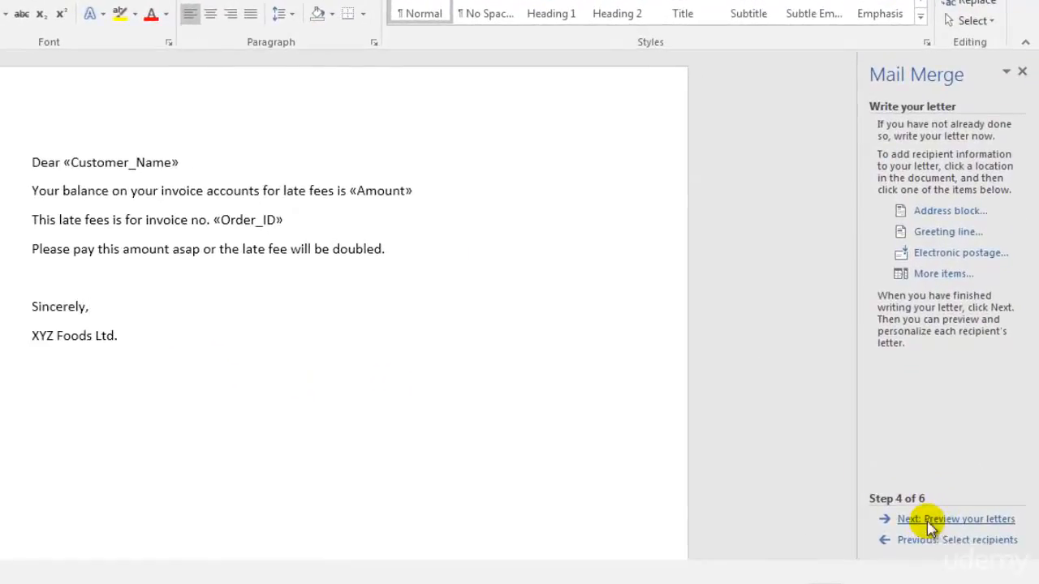
Step: Preview the merged letters, browse through several recipients and return to the first one
{"action": "left_click", "coordinate": [928, 524]}
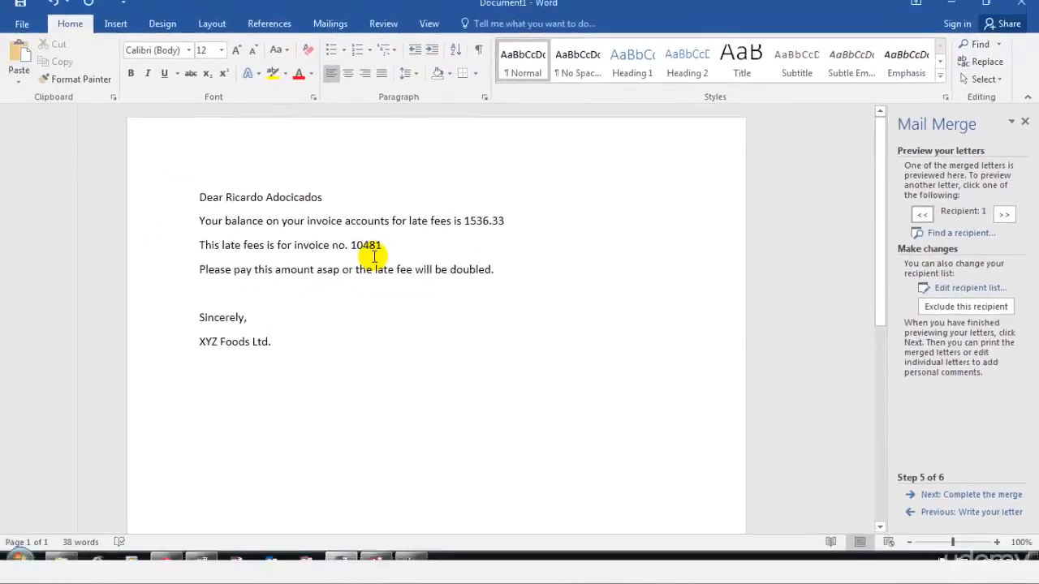
{"action": "left_click", "coordinate": [331, 23]}
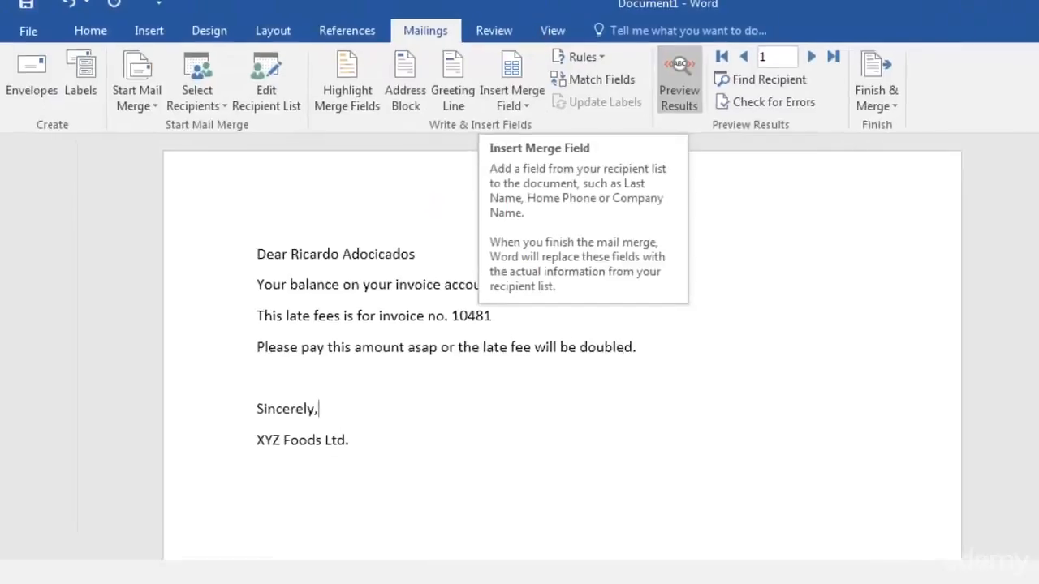
{"action": "left_click", "coordinate": [1004, 213]}
{"action": "left_click", "coordinate": [1005, 213]}
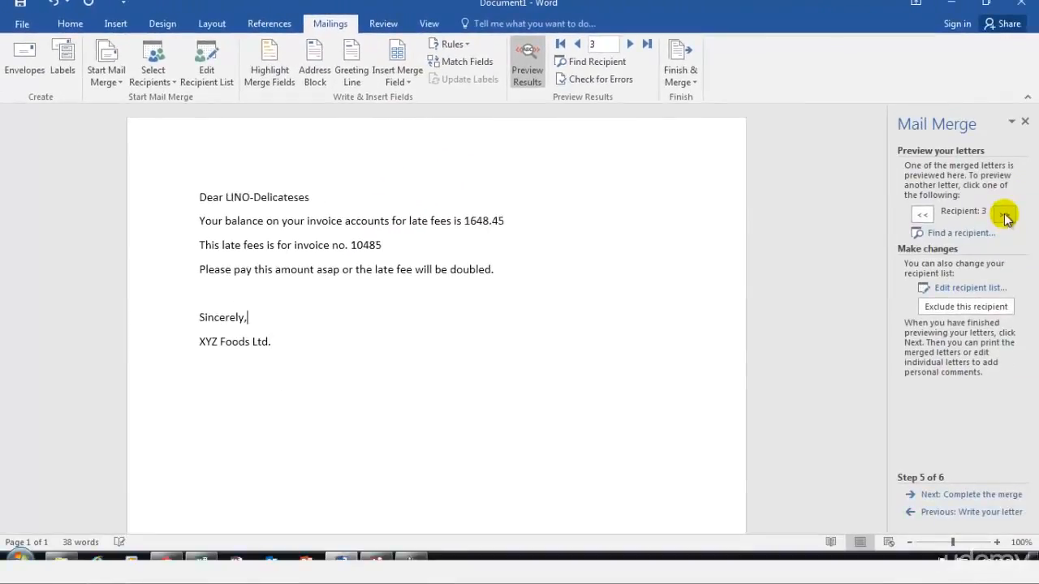
{"action": "left_click", "coordinate": [1004, 213]}
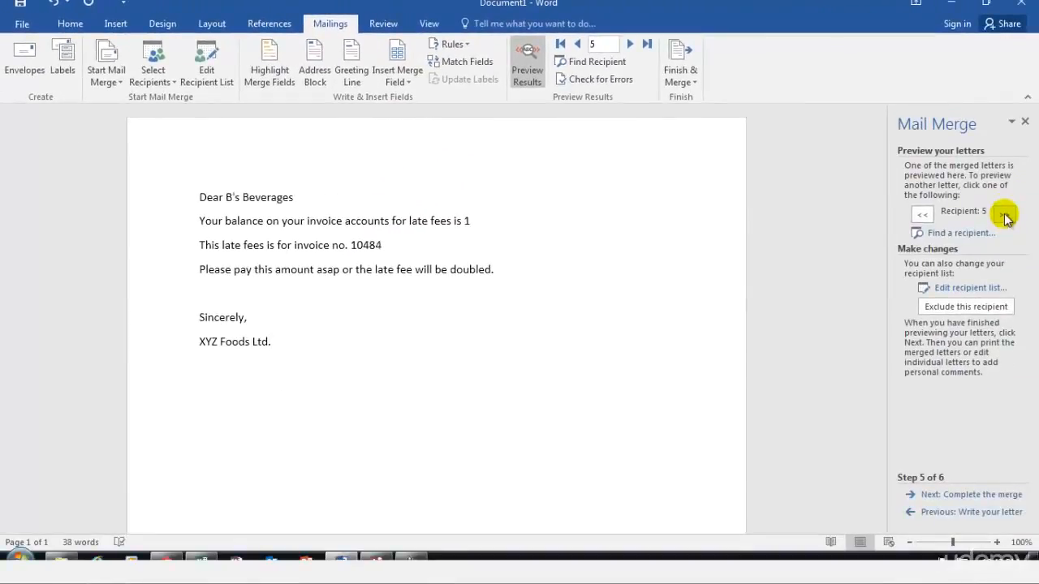
{"action": "left_click", "coordinate": [922, 214]}
{"action": "left_click", "coordinate": [922, 213]}
{"action": "left_click", "coordinate": [921, 213]}
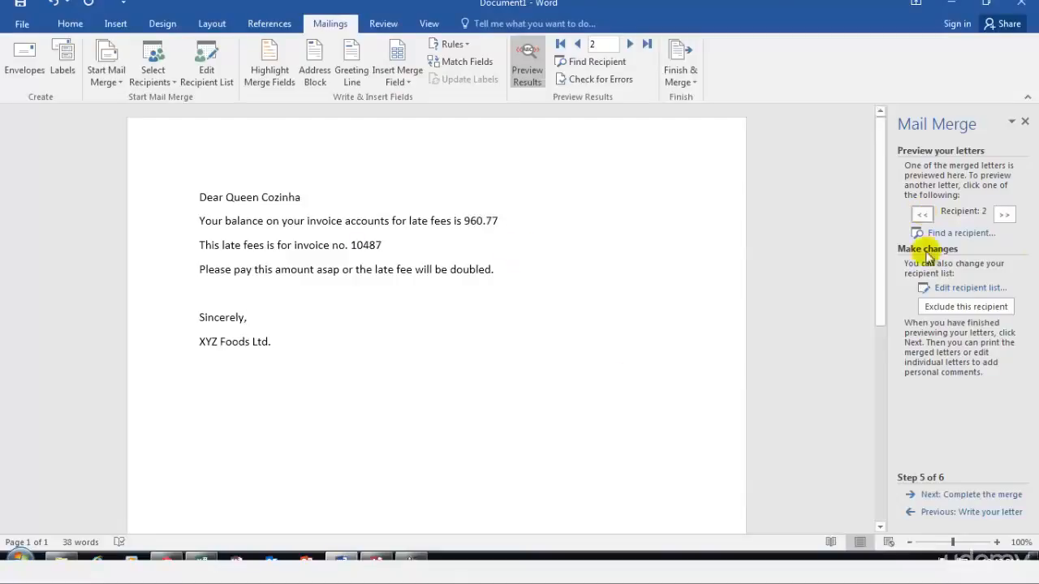
{"action": "left_click", "coordinate": [922, 214]}
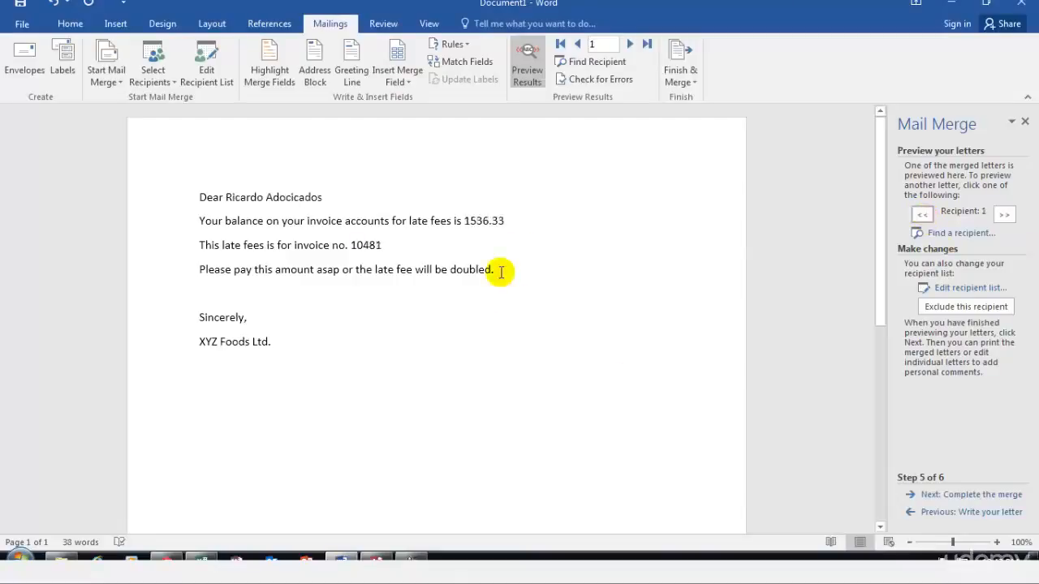
Step: Add a comma after the customer name in the greeting and a dollar sign before the balance amount
{"action": "left_click", "coordinate": [388, 206]}
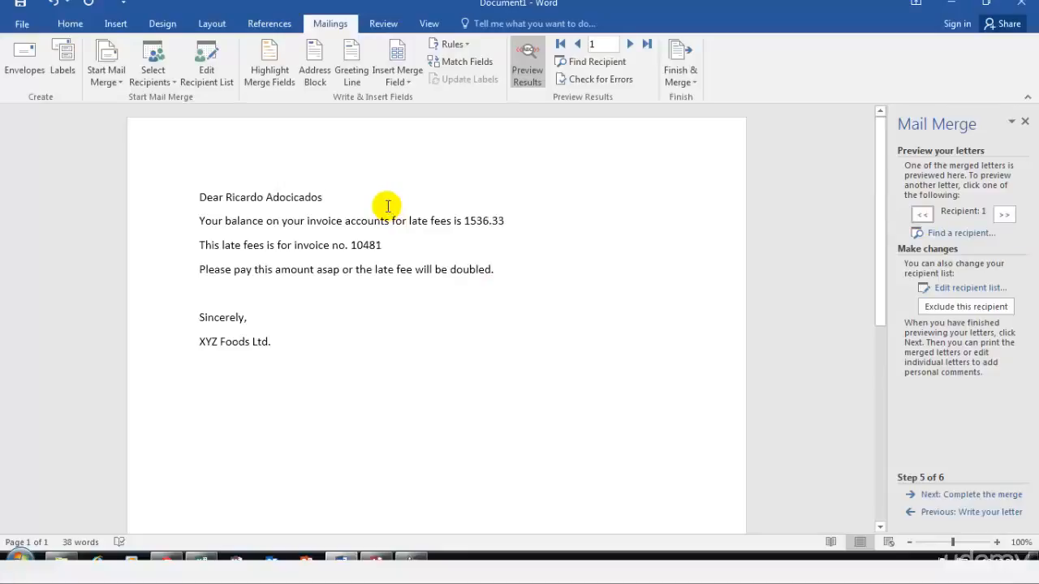
{"action": "type", "text": ","}
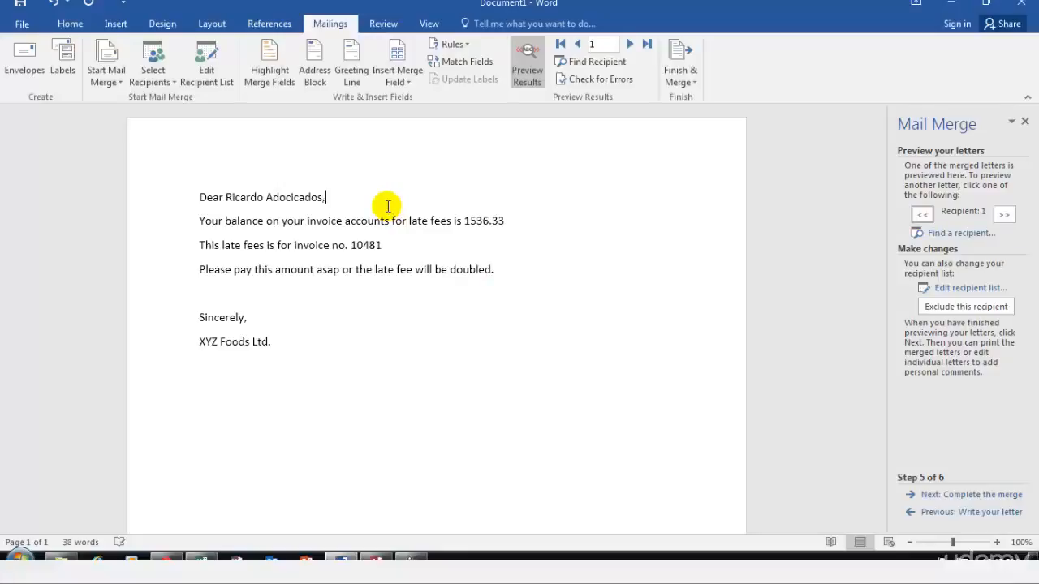
{"action": "left_click", "coordinate": [467, 220]}
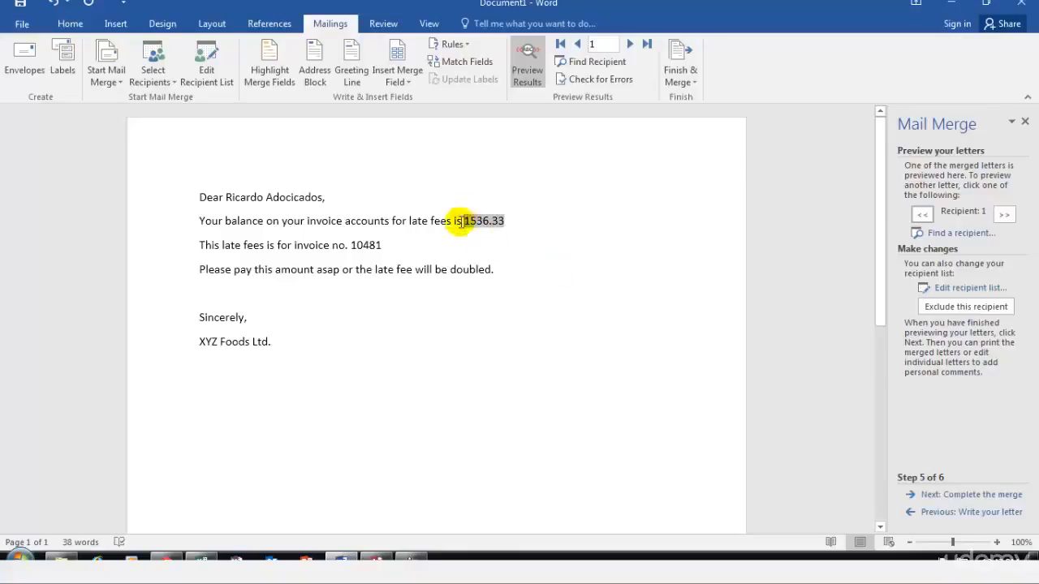
{"action": "left_click", "coordinate": [461, 222]}
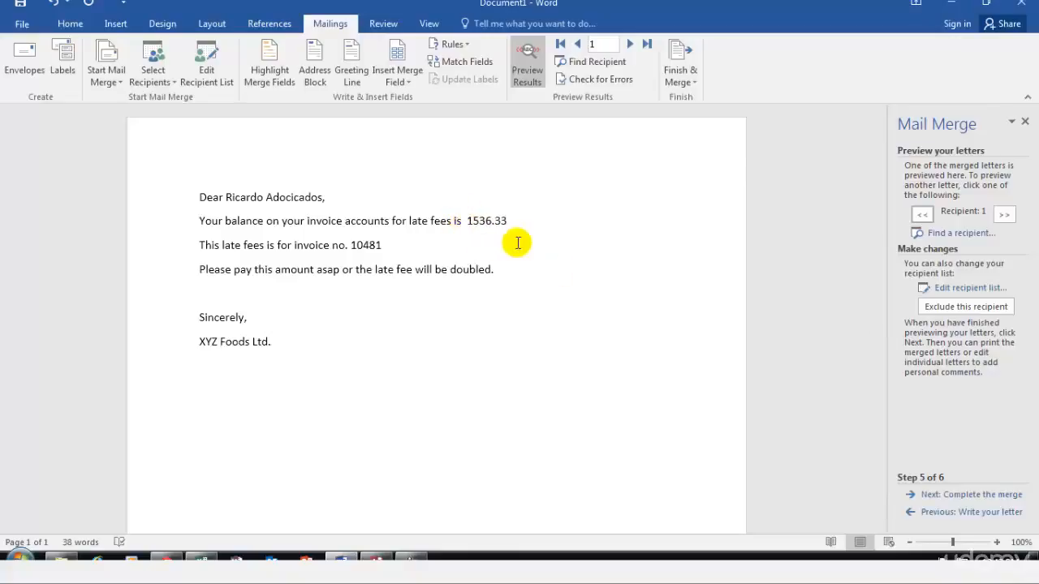
{"action": "type", "text": "$"}
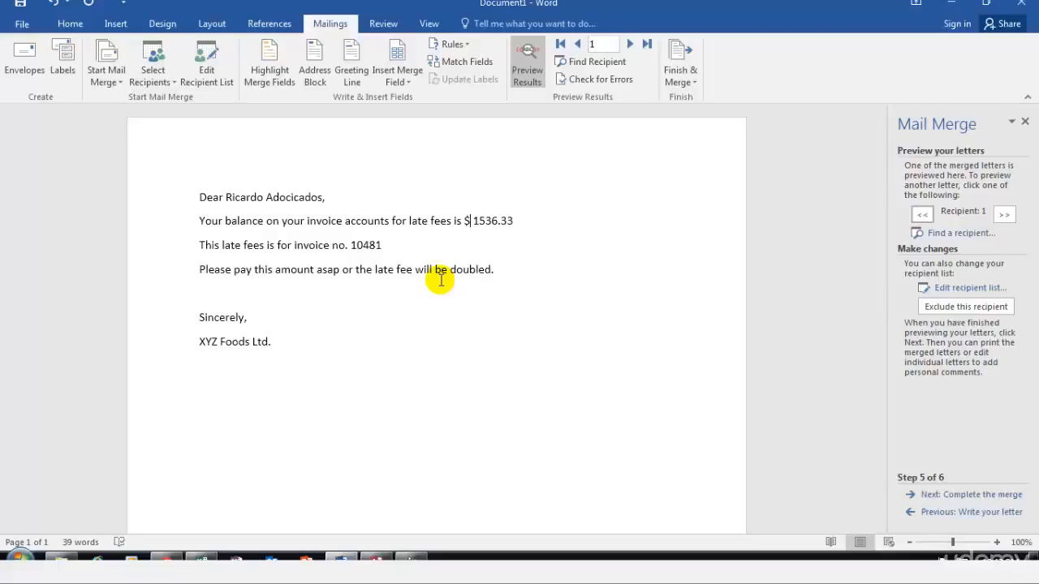
Step: Advance the mail merge wizard to the stage for completing the merge
{"action": "left_click", "coordinate": [972, 494]}
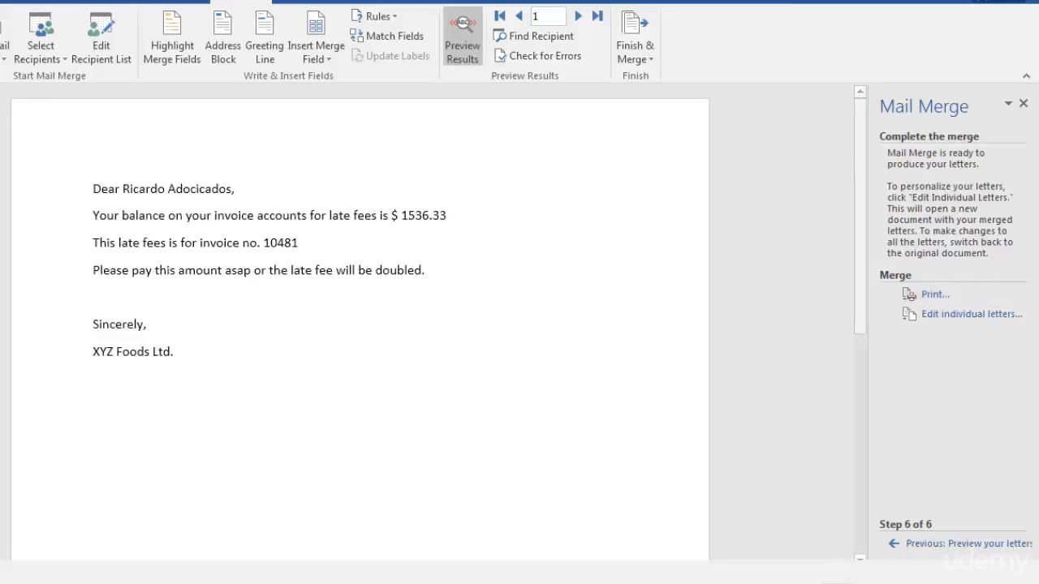
Step: Switch to Access and try to compact and repair the XYZ Foods Ltd. database
{"action": "left_click", "coordinate": [292, 583]}
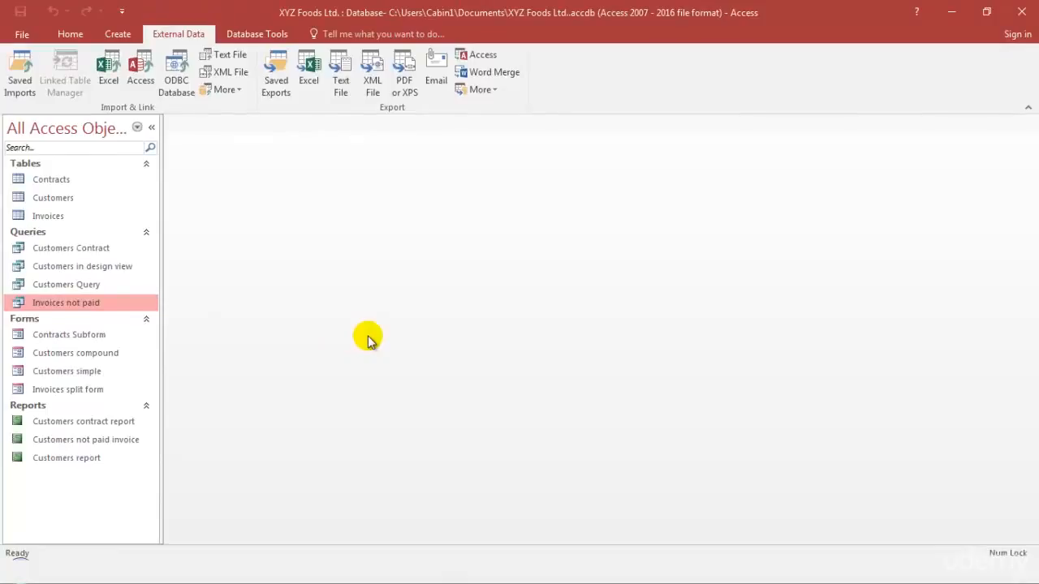
{"action": "left_click", "coordinate": [12, 38]}
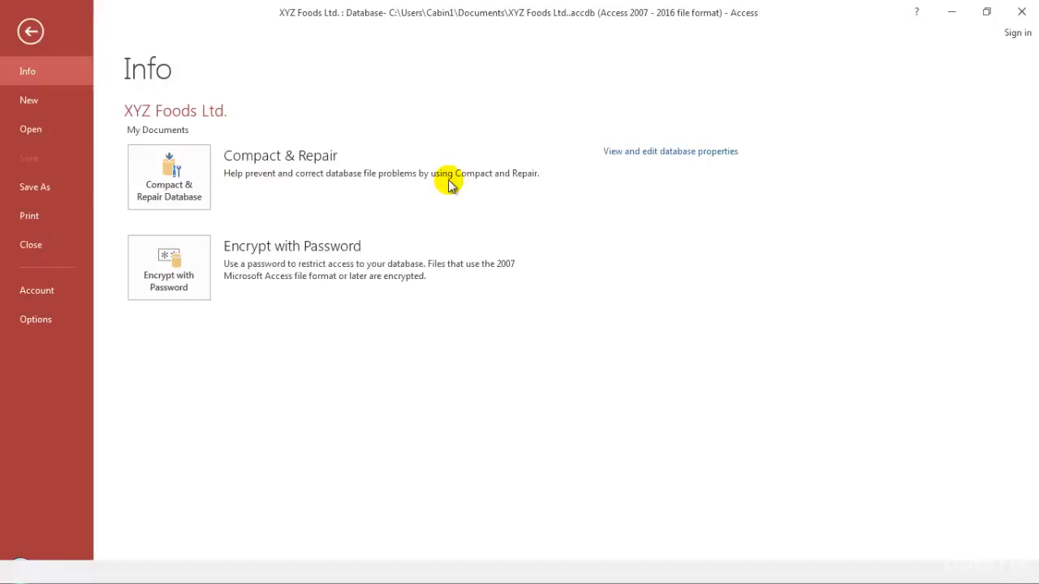
{"action": "left_click", "coordinate": [163, 180]}
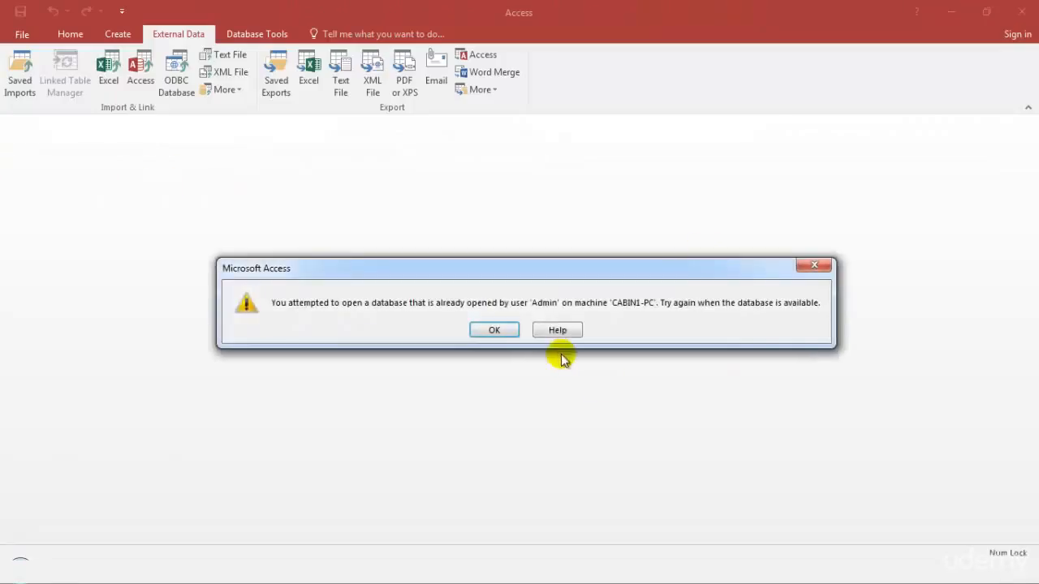
{"action": "left_click", "coordinate": [494, 330]}
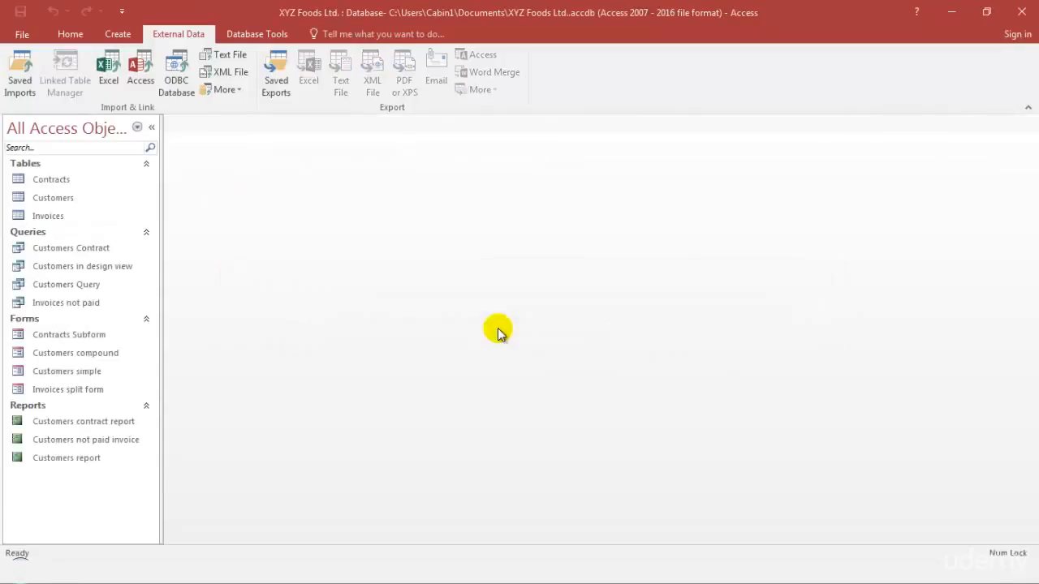
Step: Review the file types and backup options for saving a copy of the database, without saving
{"action": "left_click", "coordinate": [21, 34]}
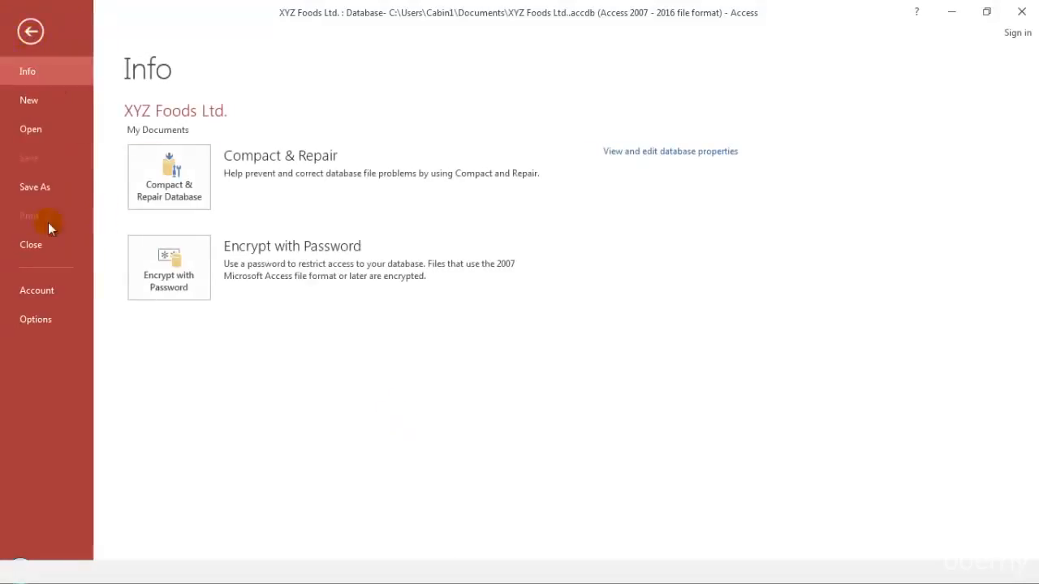
{"action": "left_click", "coordinate": [20, 191]}
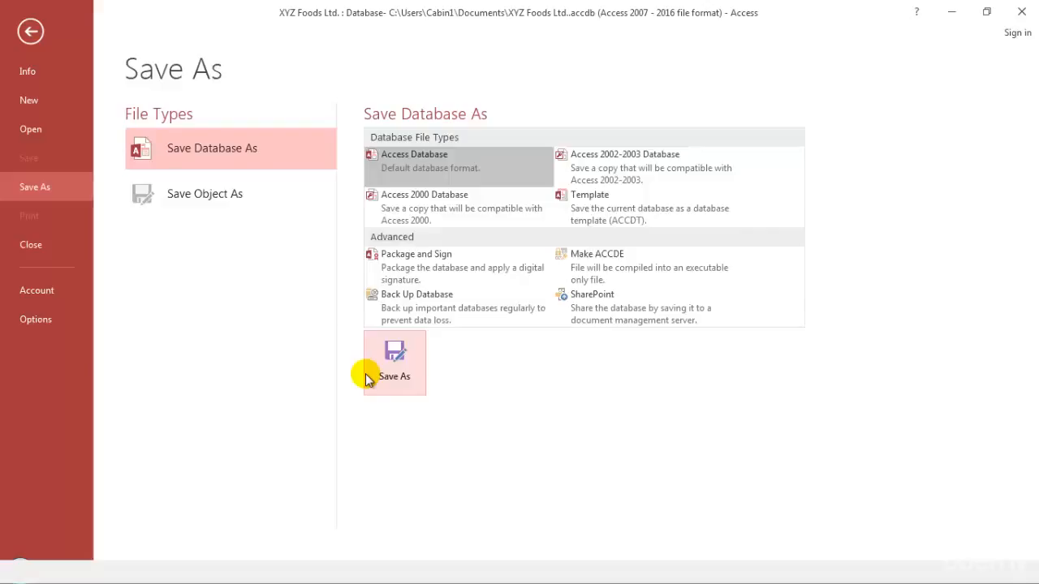
{"action": "left_click", "coordinate": [24, 32]}
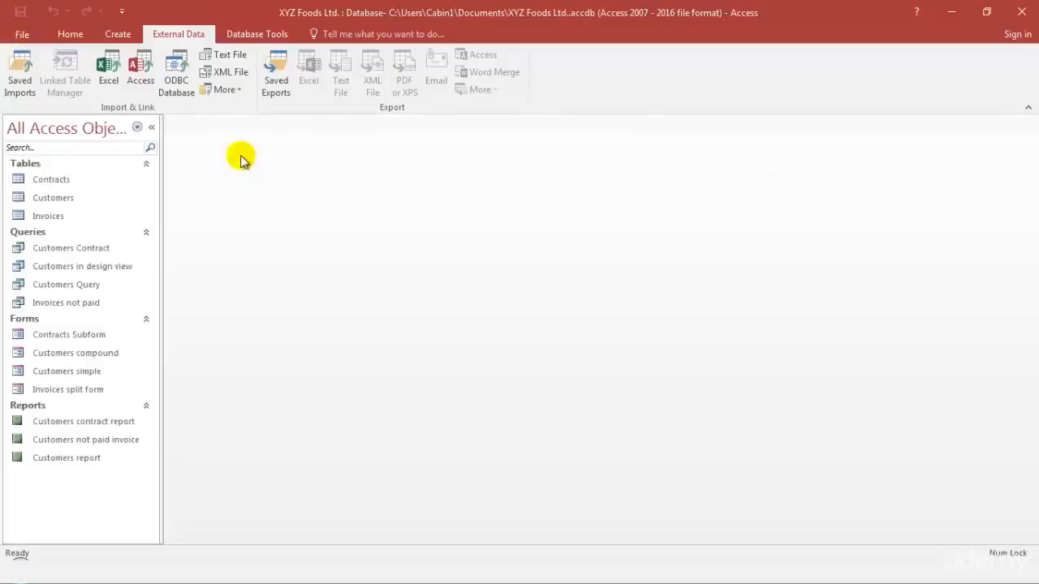